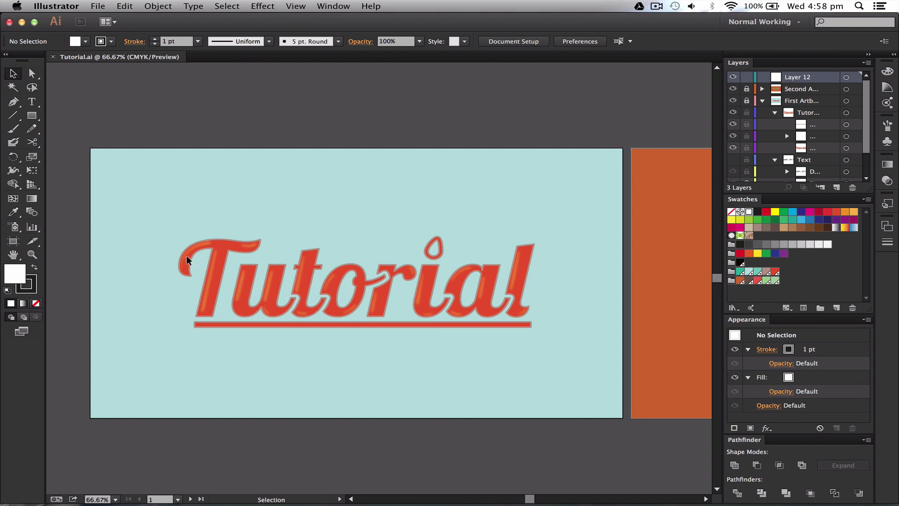
Zoom in to inspect the u–t join and the dot of the i, then fit the artboard
key("z")
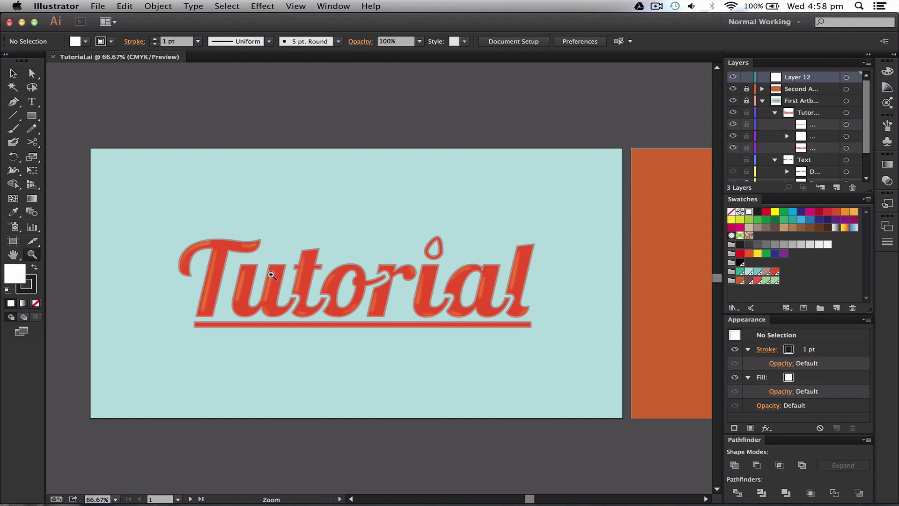
left_click_drag(208, 229, 334, 344)
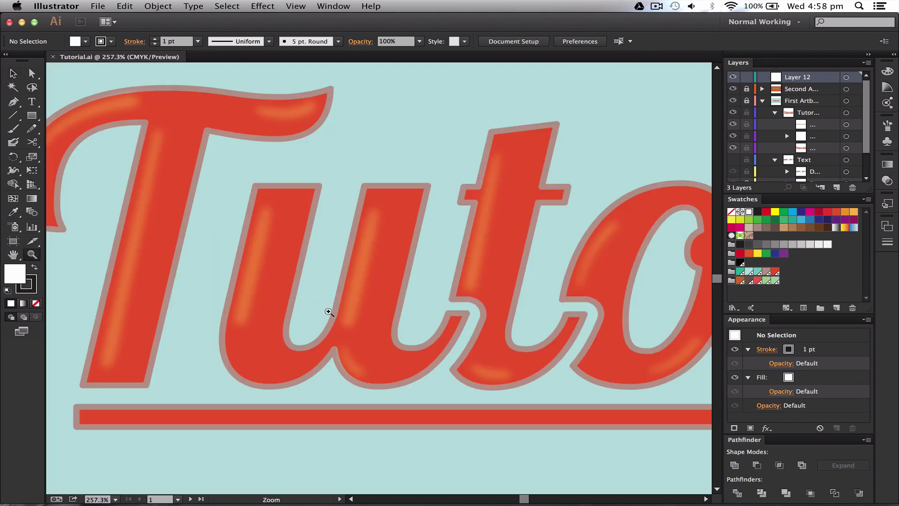
key("v")
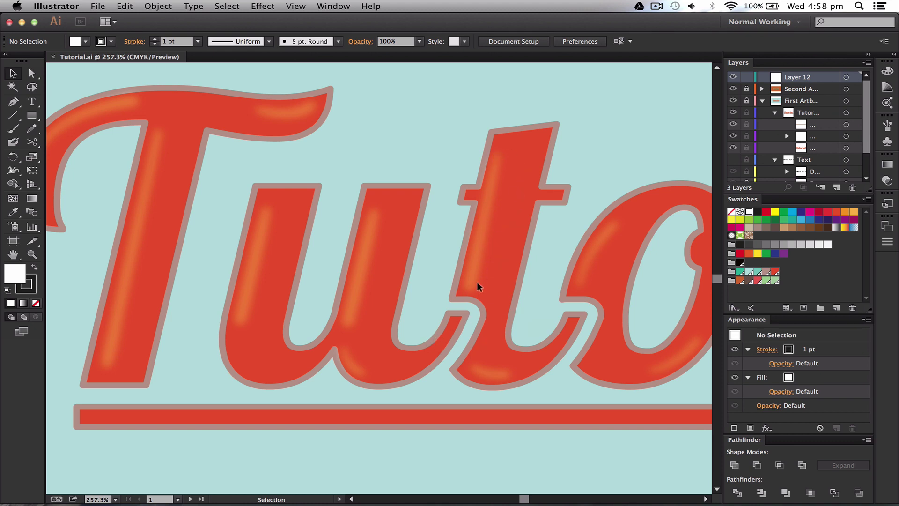
left_click_drag(478, 285, 476, 280)
scroll(475, 280, "right", 5)
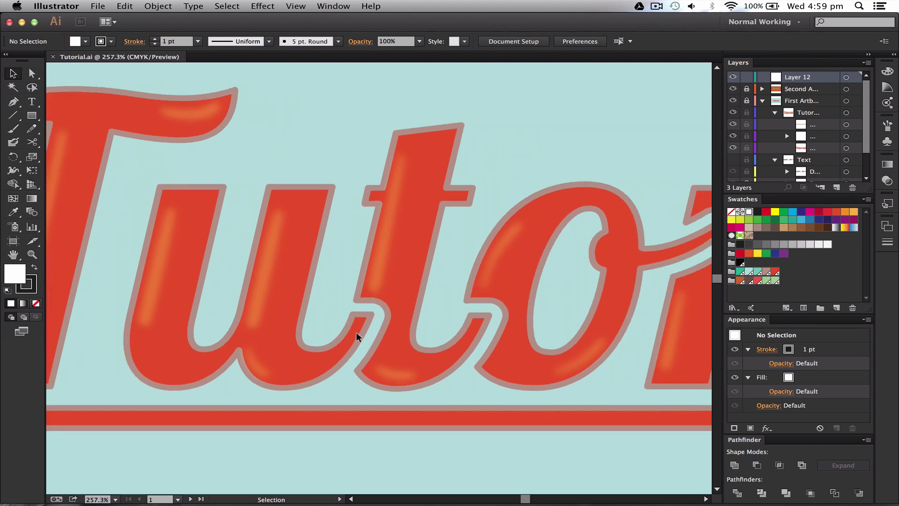
scroll(401, 264, "right", 10)
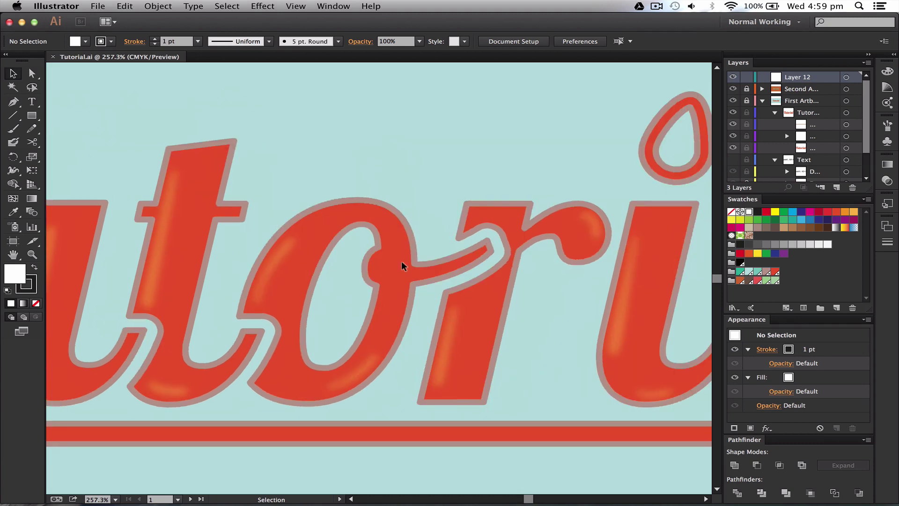
key("super+0")
key("super+minus")
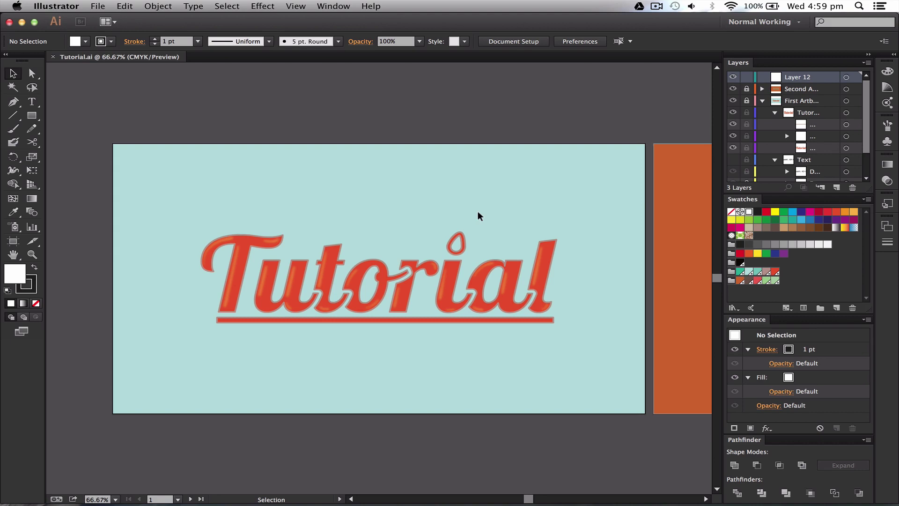
left_click_drag(407, 195, 516, 275)
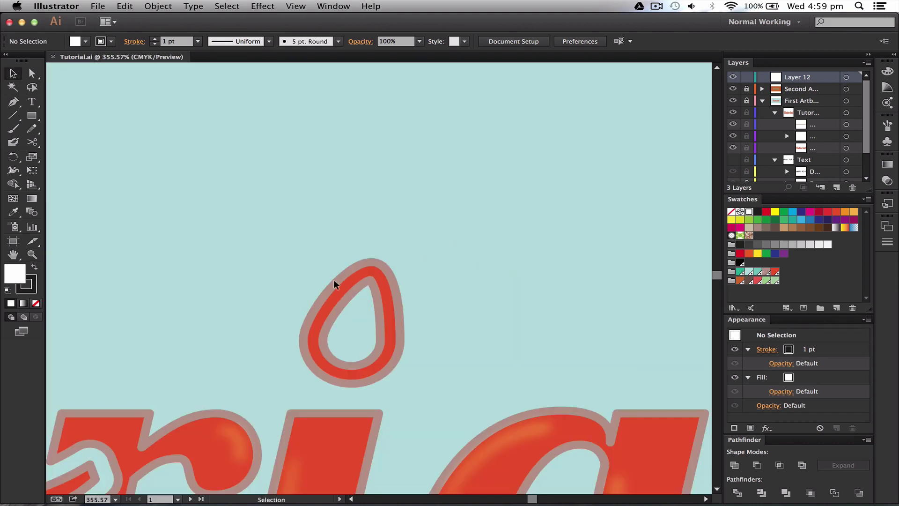
key("super+0")
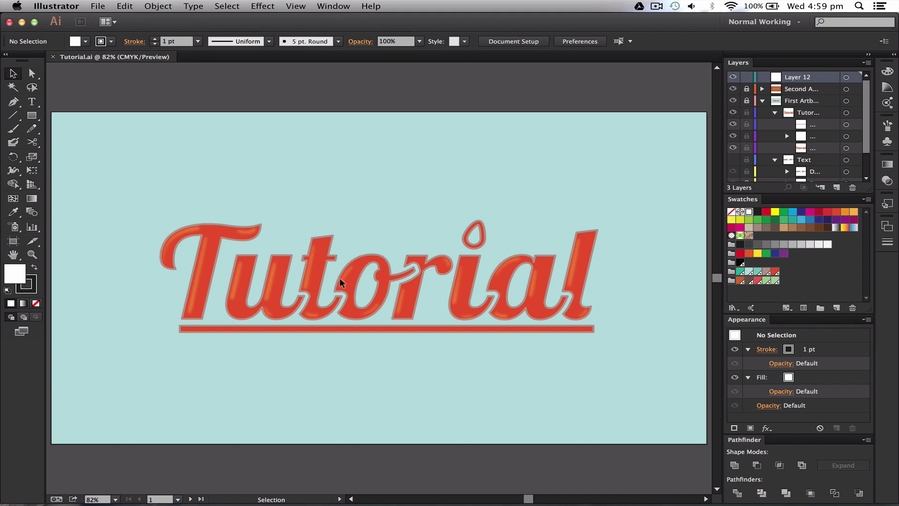
Unlock the Tutorial artwork layer, select the a's highlight and the blurred overlay group, then deselect
left_click(747, 89)
left_click_drag(491, 197, 441, 233)
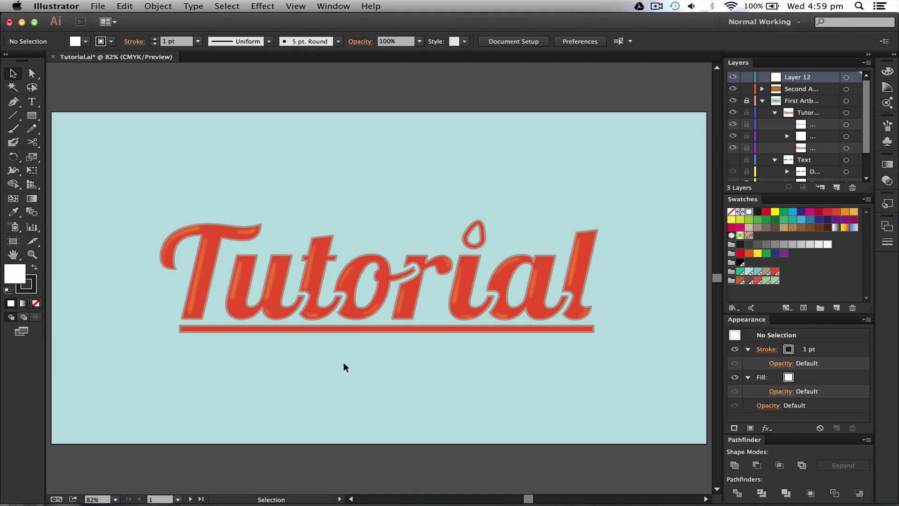
left_click(747, 88)
left_click(747, 100)
left_click(530, 278)
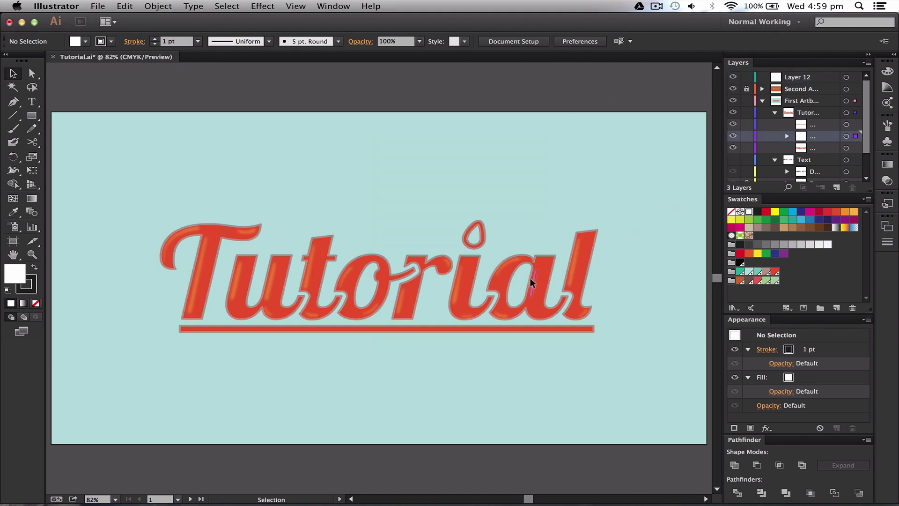
left_click(574, 253)
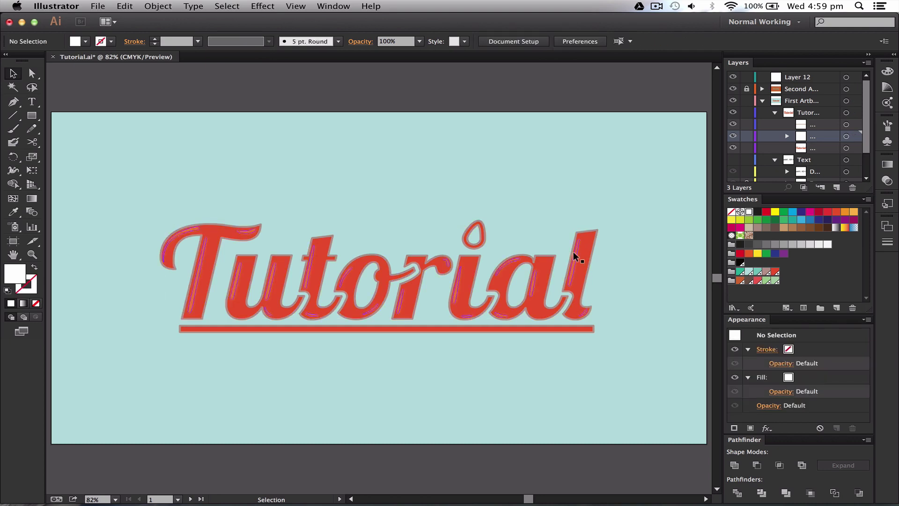
left_click(366, 163)
Create a new Untitled-2 document with width 1920 px and height 1080 px
key("super+n")
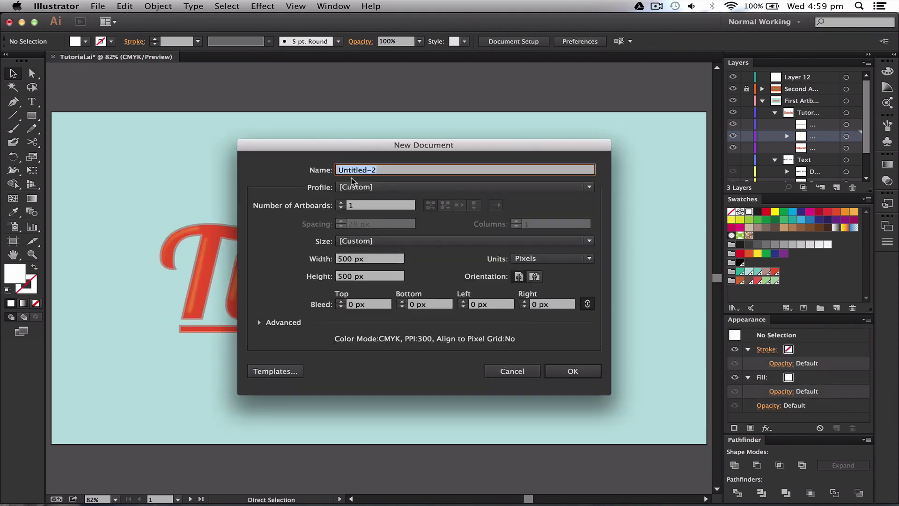
left_click(381, 262)
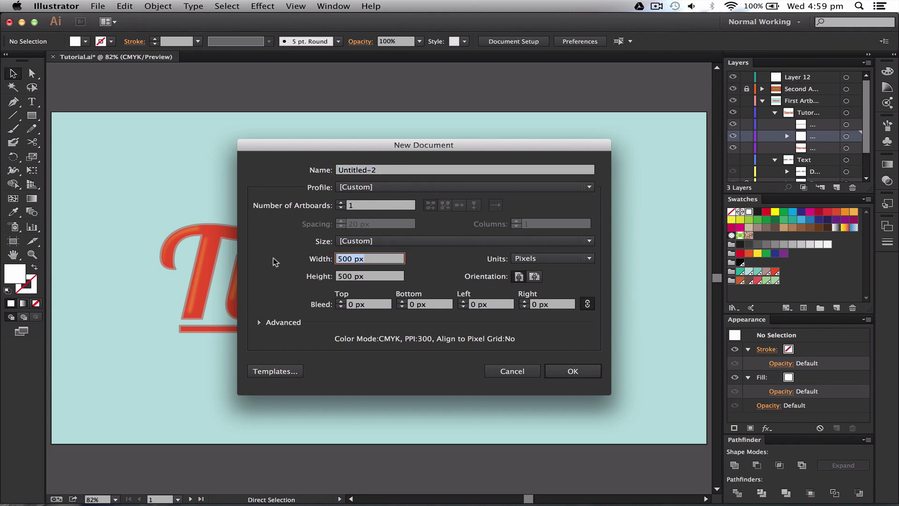
type("1920")
key("Tab")
type("180")
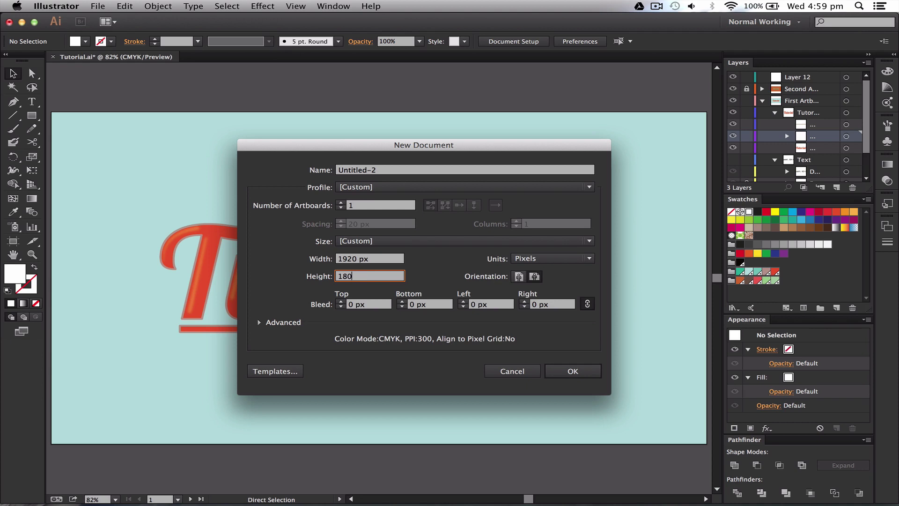
type("080")
key("Return")
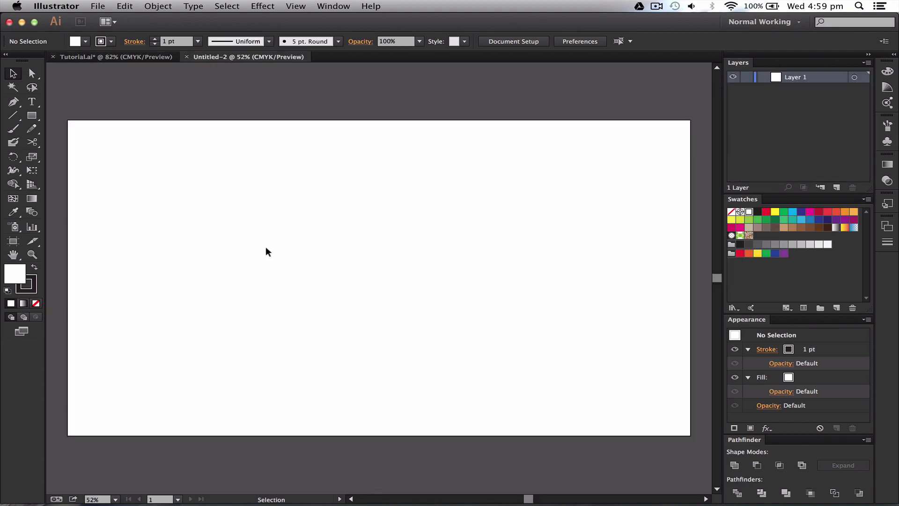
Type 'Tutorial' on the artboard, enlarge it and move it to the centre
key("t")
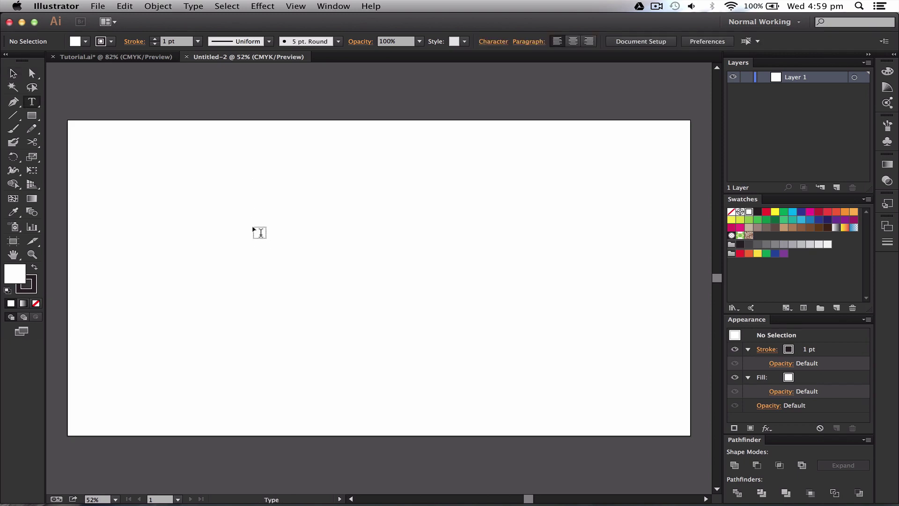
left_click(266, 257)
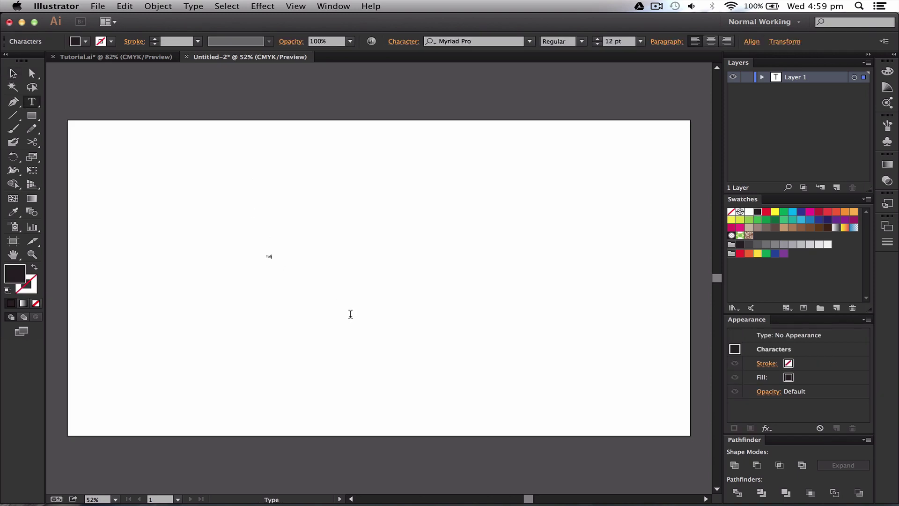
type("Tutorial")
key("Escape")
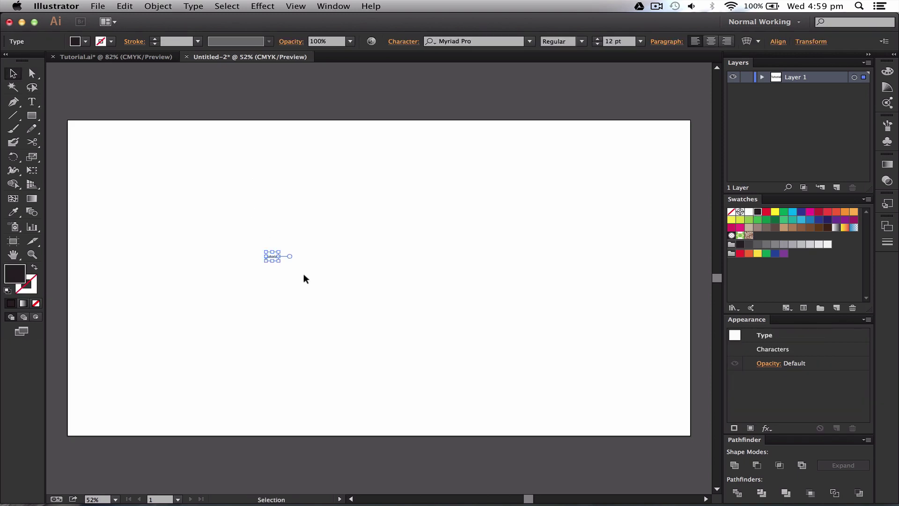
left_click_drag(279, 260, 398, 291)
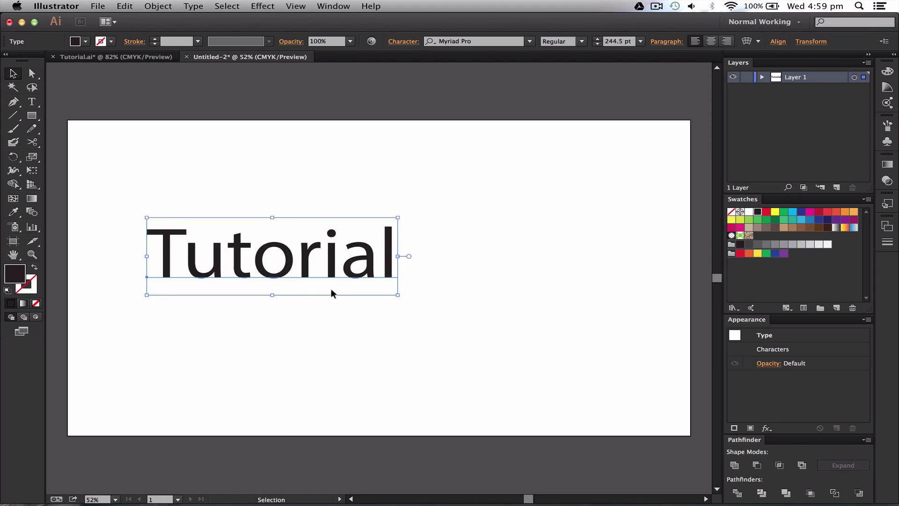
left_click_drag(331, 294, 452, 311)
Change the Tutorial font from Myriad Pro to Lobster 1.4 in the Character panel
key("ctrl+t")
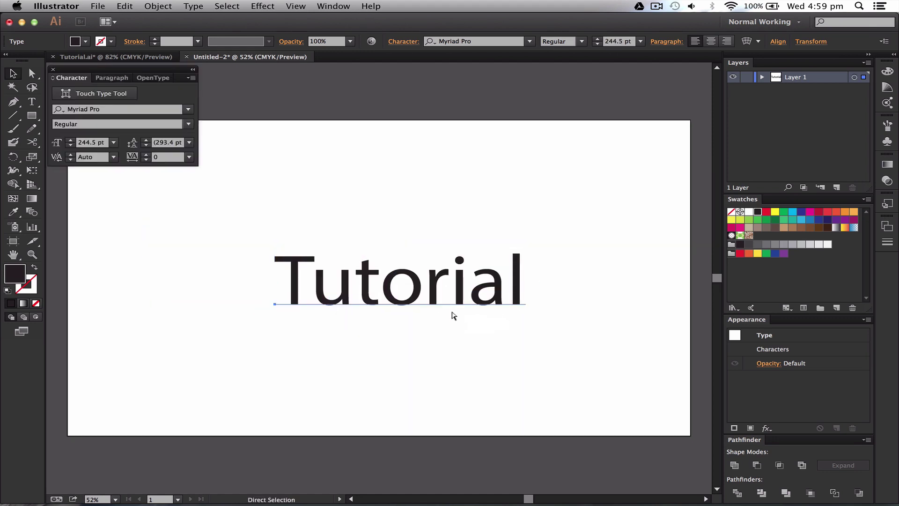
left_click_drag(104, 72, 105, 70)
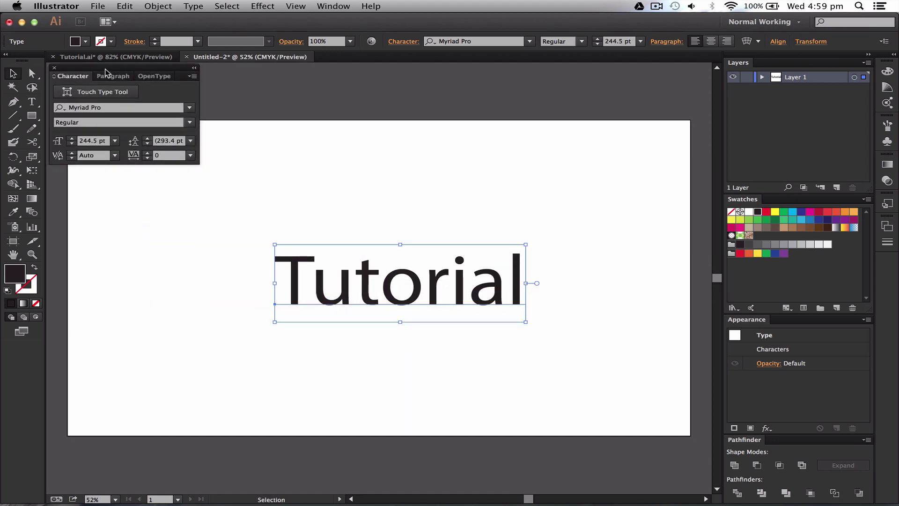
left_click(116, 108)
type("lob")
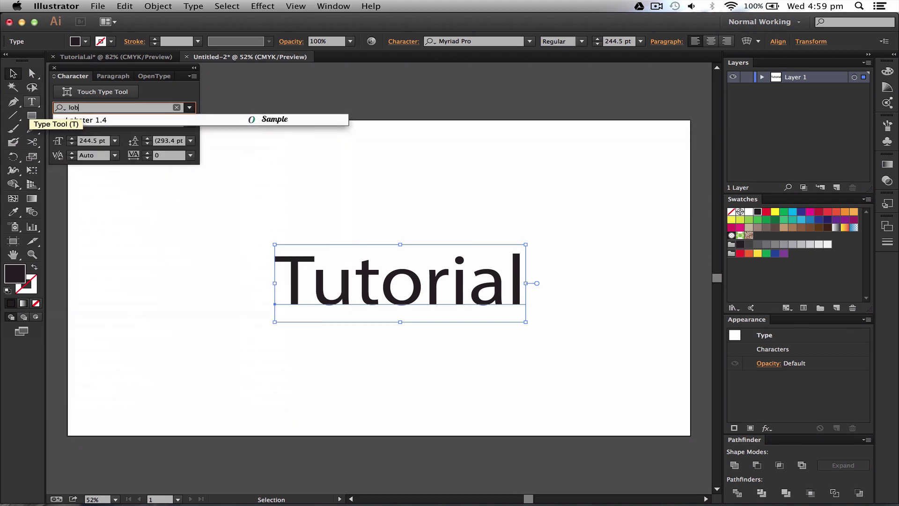
key("Return")
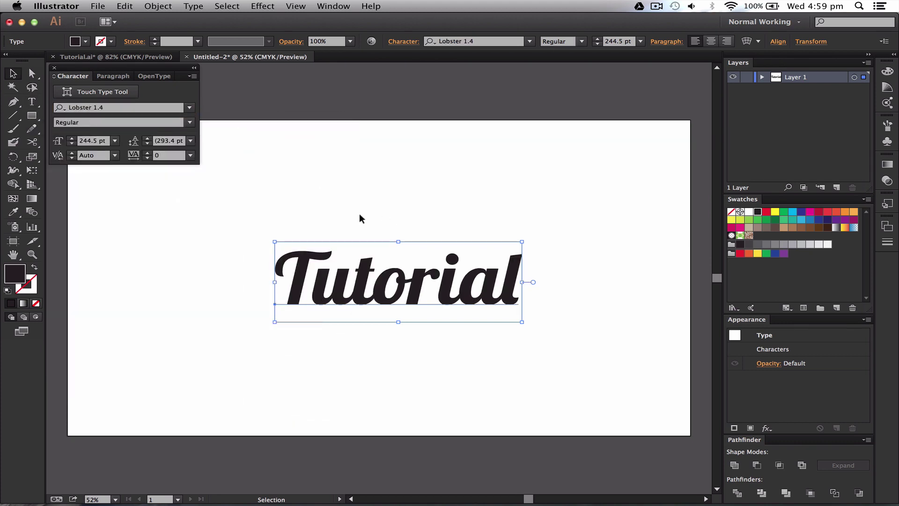
left_click(491, 358)
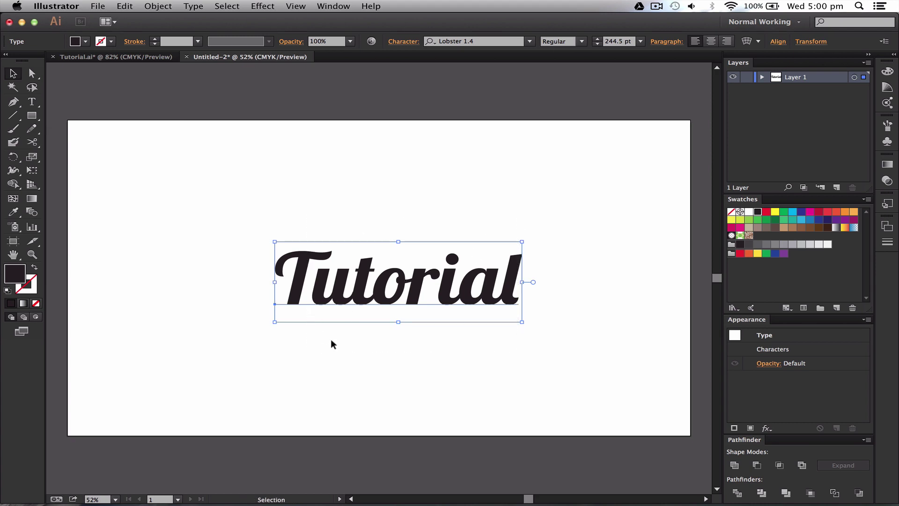
key("super")
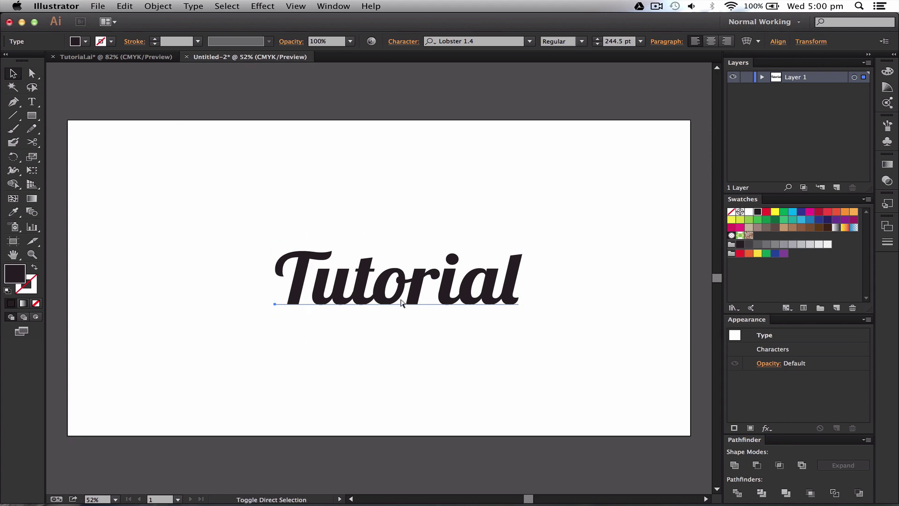
Convert Tutorial to outlines, scale the group up, and centre it horizontally and vertically on the artboard
key("shift+super+o")
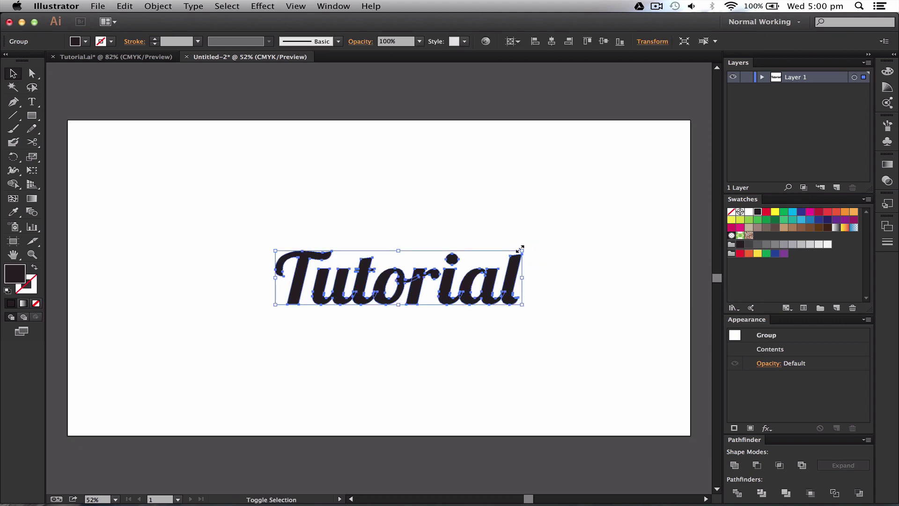
left_click_drag(520, 248, 625, 176)
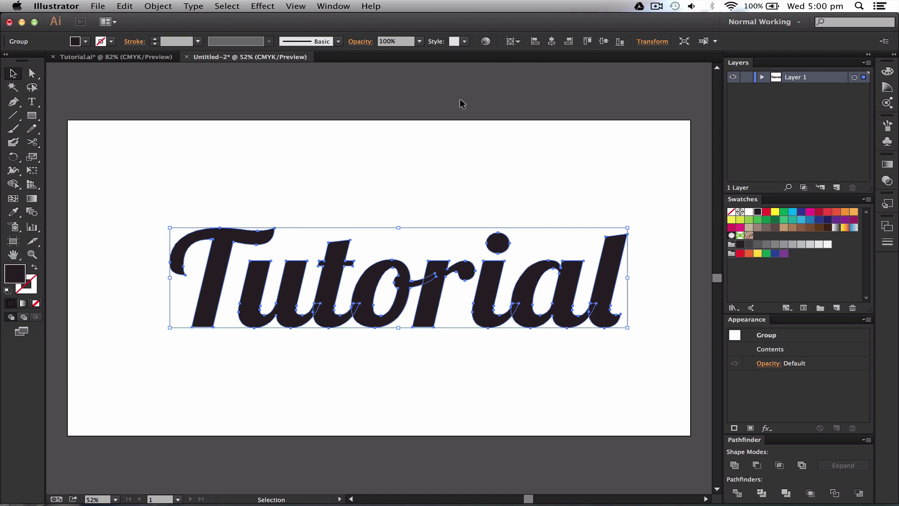
left_click(551, 41)
left_click(604, 42)
left_click(457, 173)
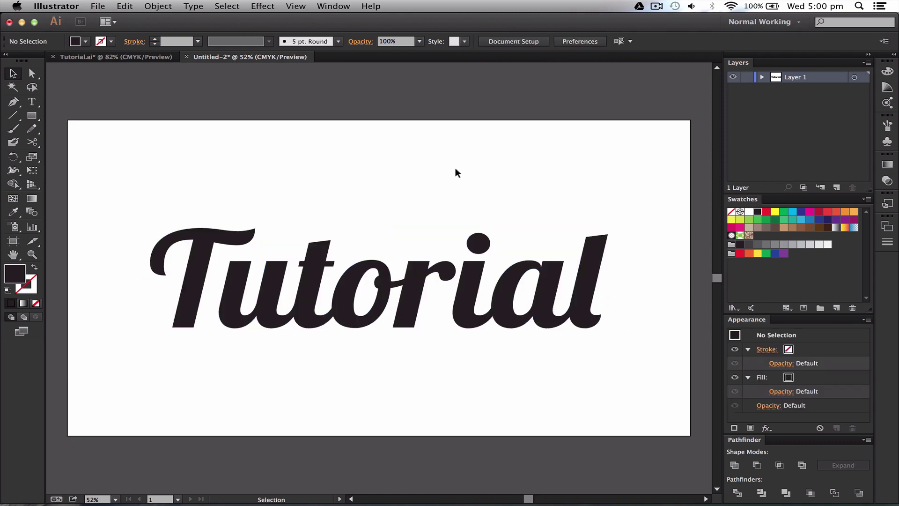
left_click_drag(456, 169, 396, 339)
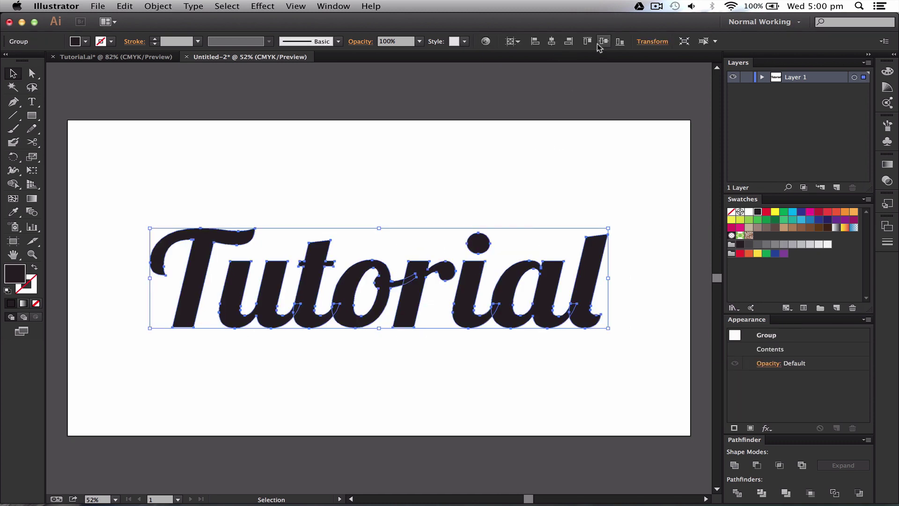
left_click(531, 154)
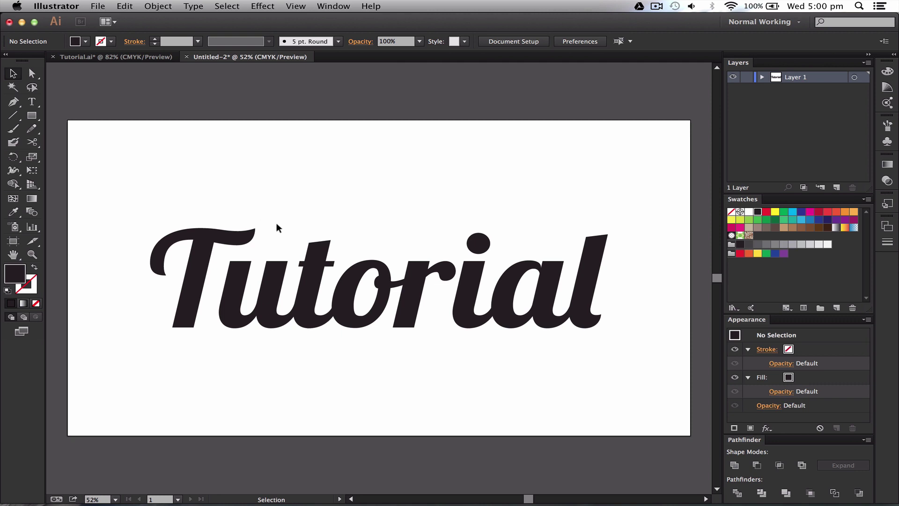
Zoom to 100%, pan to the letters, and select the u compound path within the lettering group
key("a")
key("super+1")
key("v")
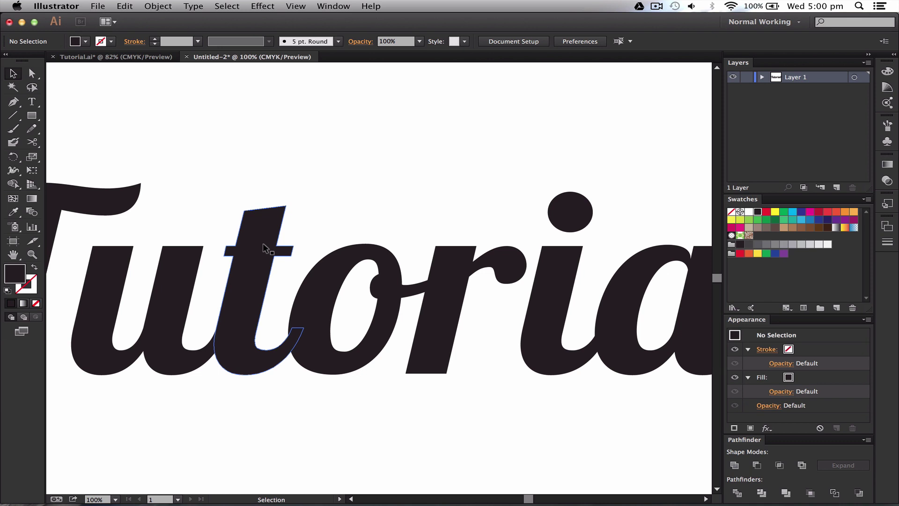
scroll(231, 245, "left", 10)
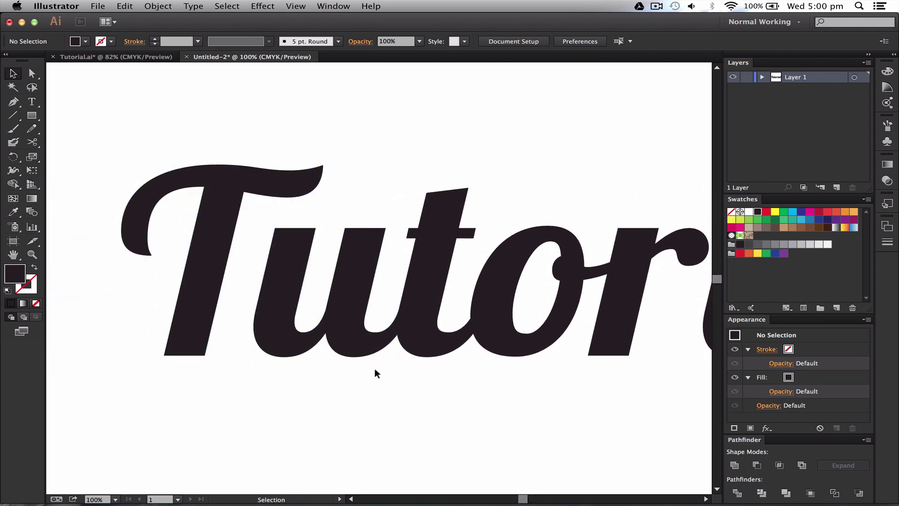
left_click(378, 335)
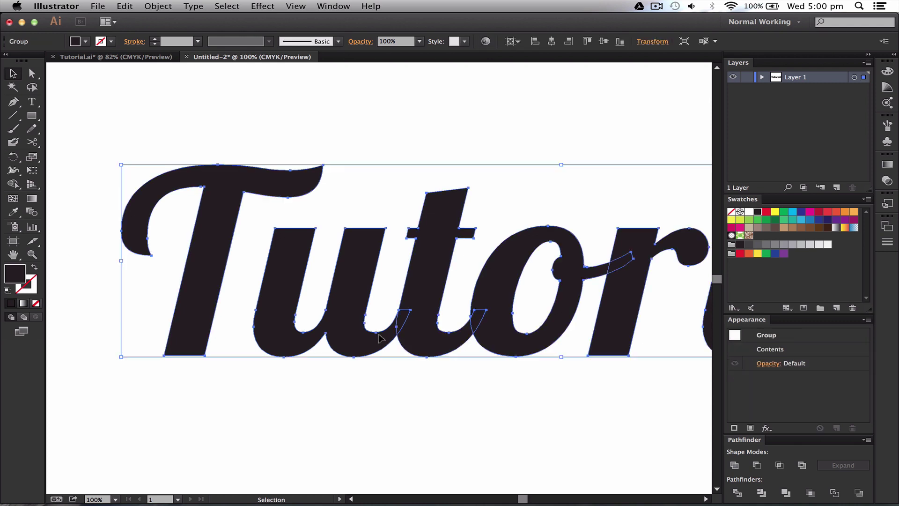
key("super")
key("super")
left_click(253, 271, "super")
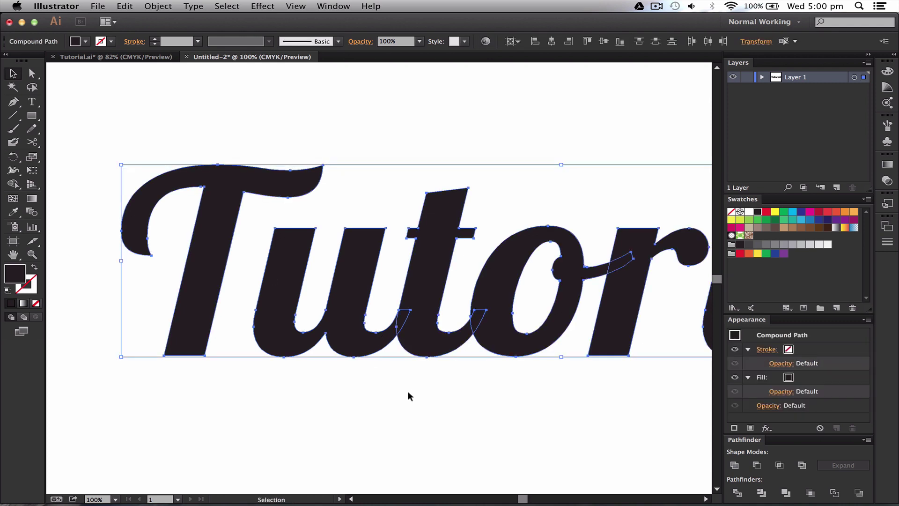
left_click(419, 425)
left_click(355, 326)
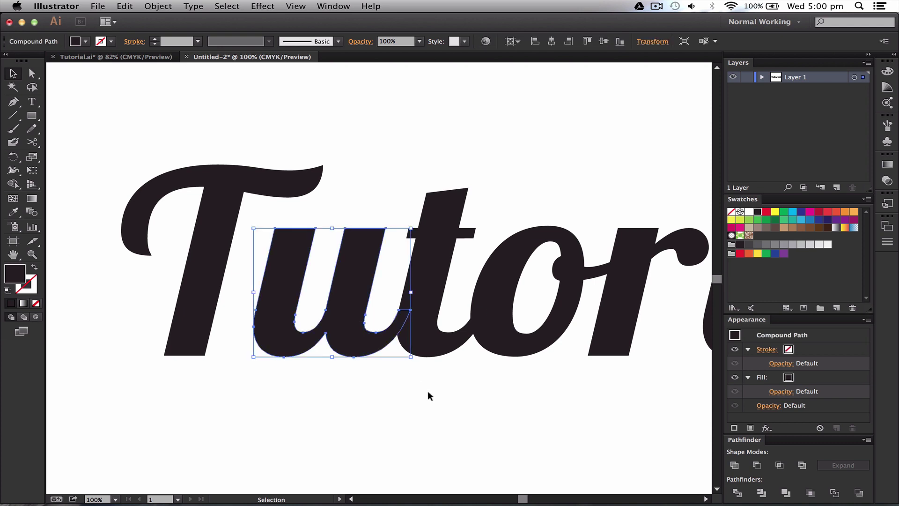
Draw a square over the u–t join, intersect it with the u, then undo the result
key("super")
key("m")
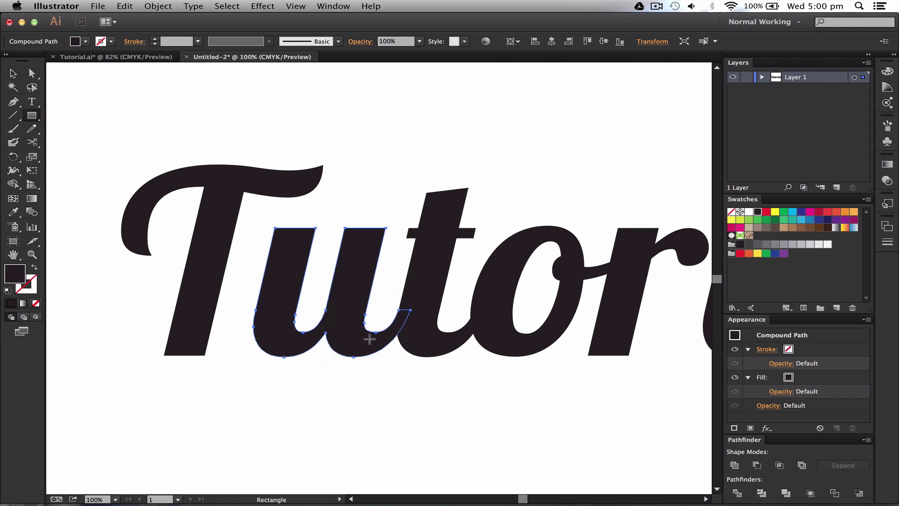
left_click_drag(367, 312, 445, 378)
key("v")
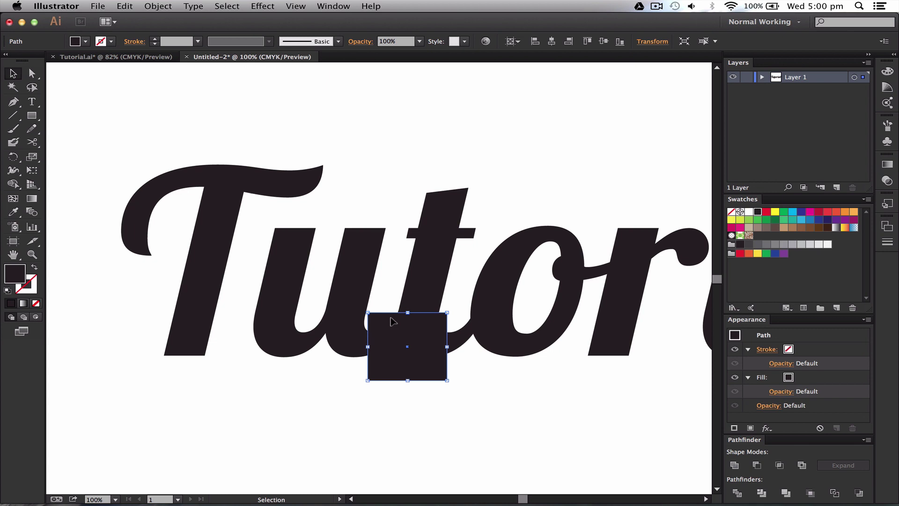
left_click(340, 279, "shift")
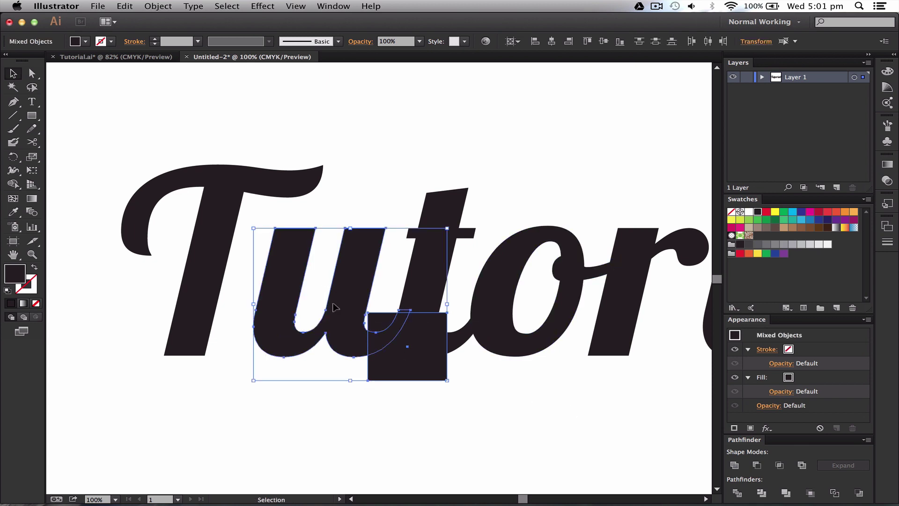
left_click(780, 465)
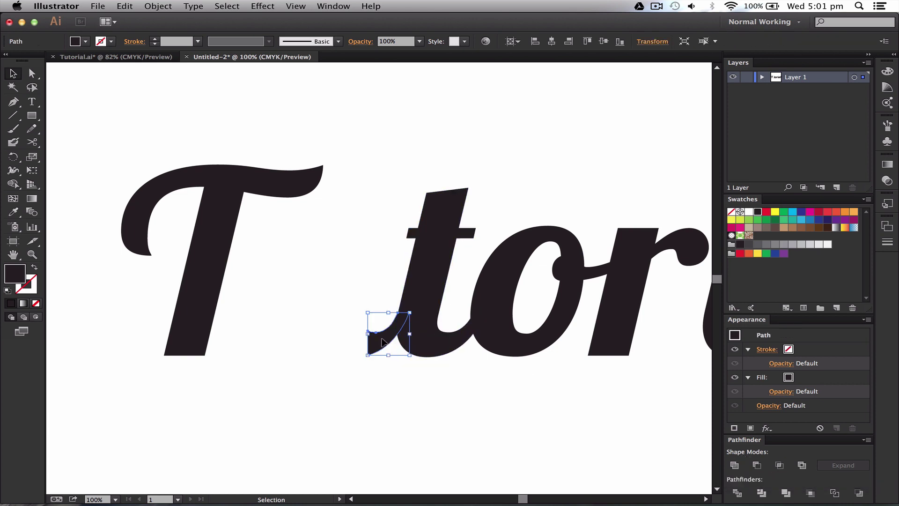
key("super+z")
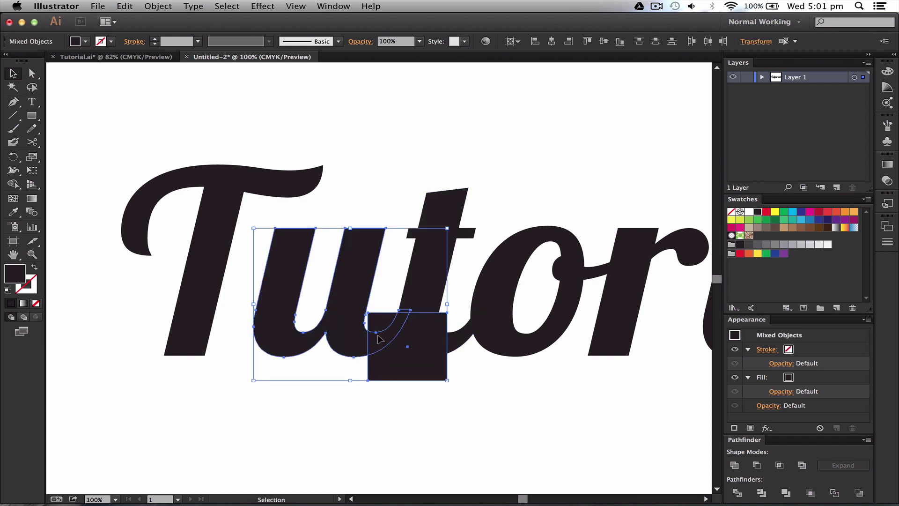
Move the square slightly up over the join and intersect it with the u again
left_click_drag(406, 361, 405, 355)
key("super+z")
left_click(422, 417)
left_click(418, 366)
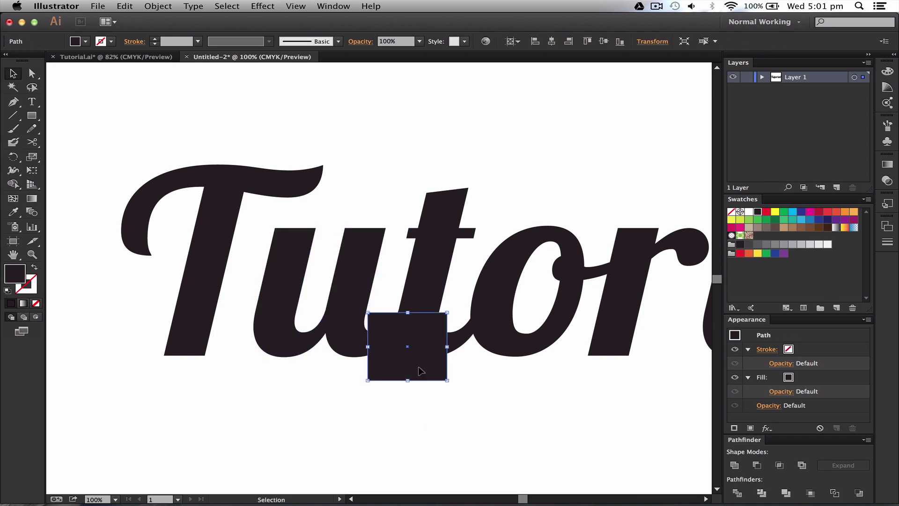
left_click_drag(406, 364, 407, 360)
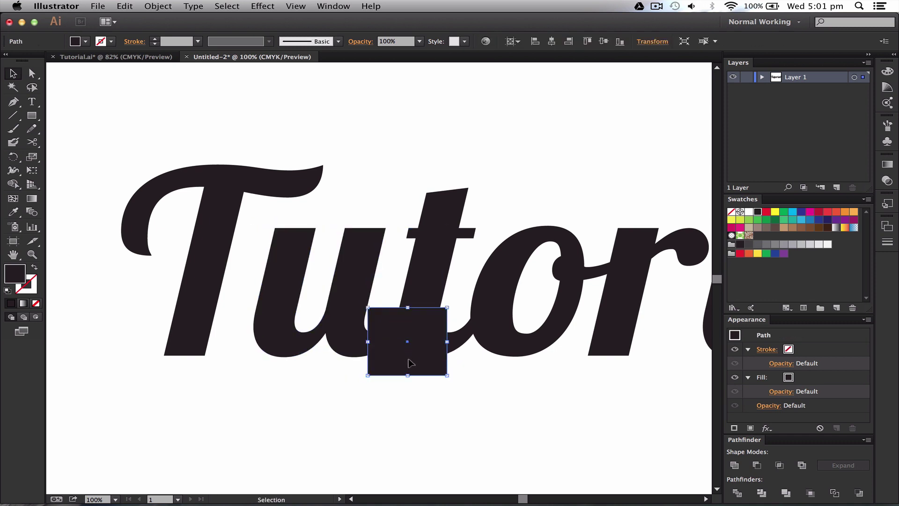
left_click(348, 350, "shift")
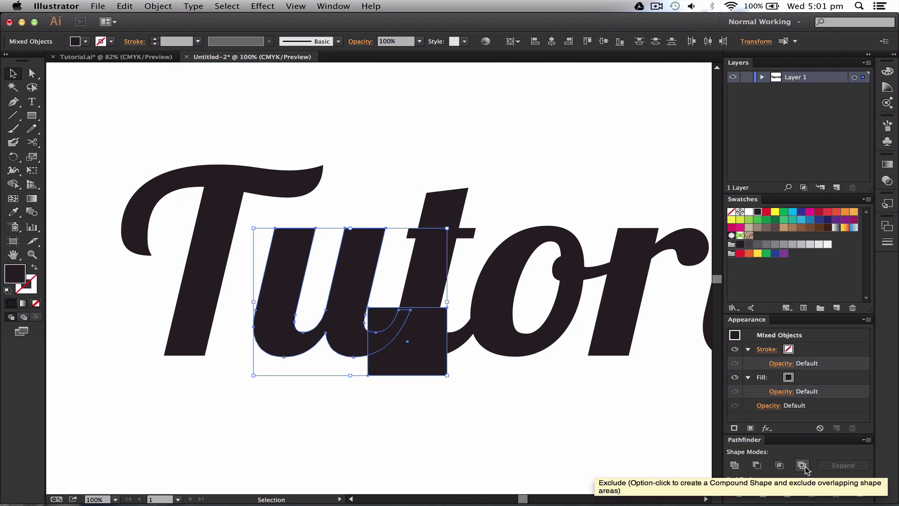
left_click(780, 465)
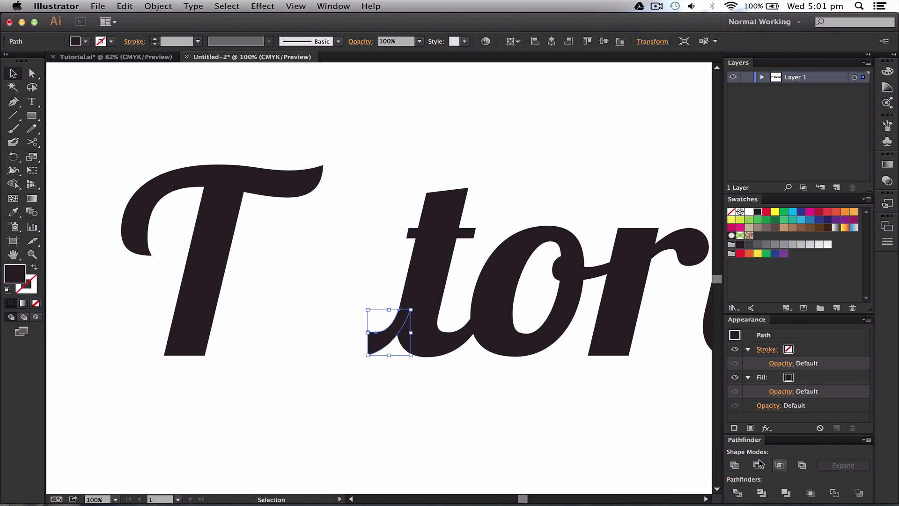
left_click(347, 380)
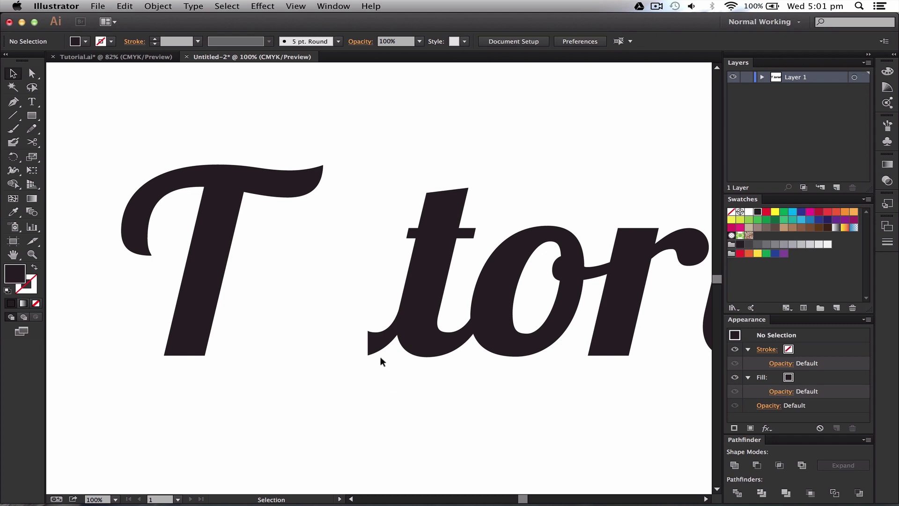
Erase the leftover sliver left of the t and select the small tail piece
key("shift+e")
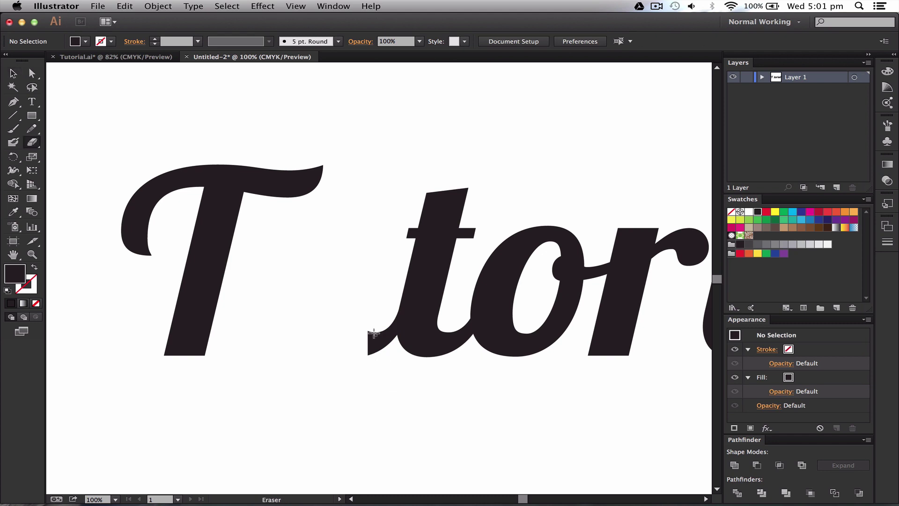
mouse_move(374, 333)
left_mouse_down()
mouse_move(375, 357)
mouse_move(366, 312)
mouse_move(373, 369)
mouse_move(367, 337)
left_mouse_up()
key("v")
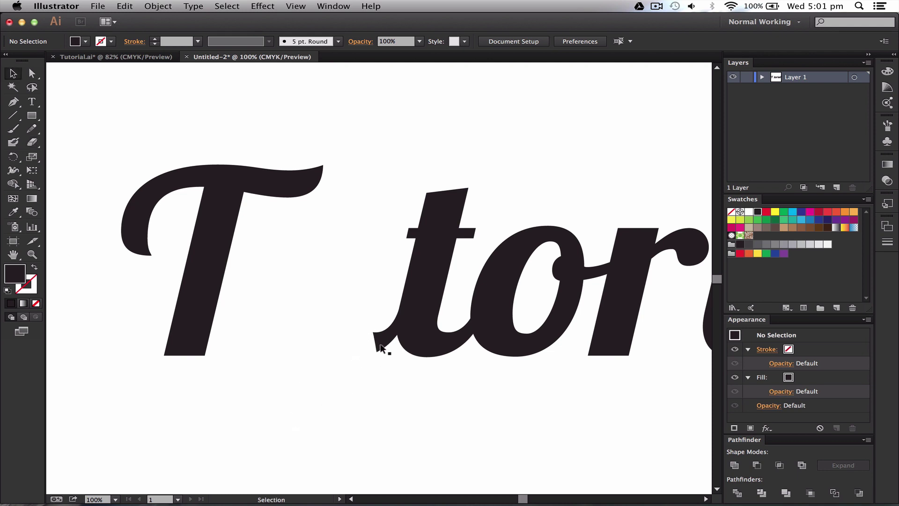
left_click(382, 344)
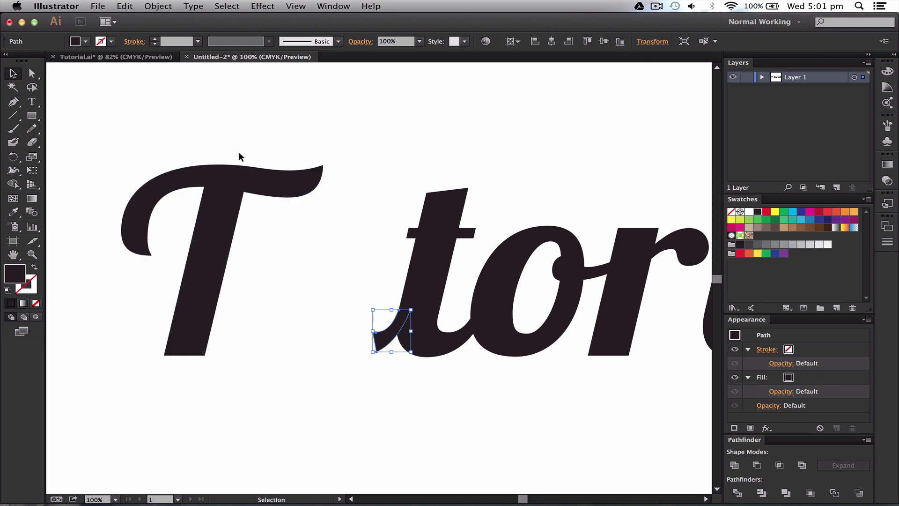
Open Offset Path for the tail piece and toggle its preview
left_click(158, 6)
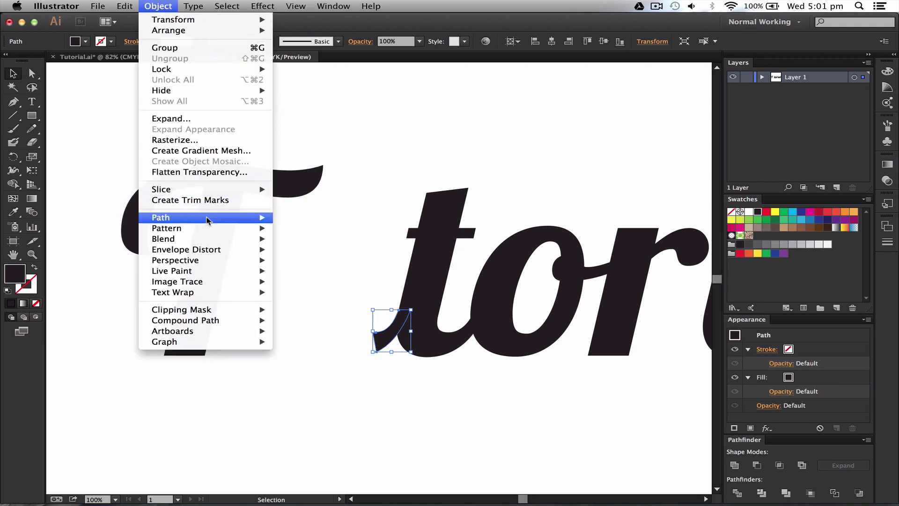
mouse_move(171, 219)
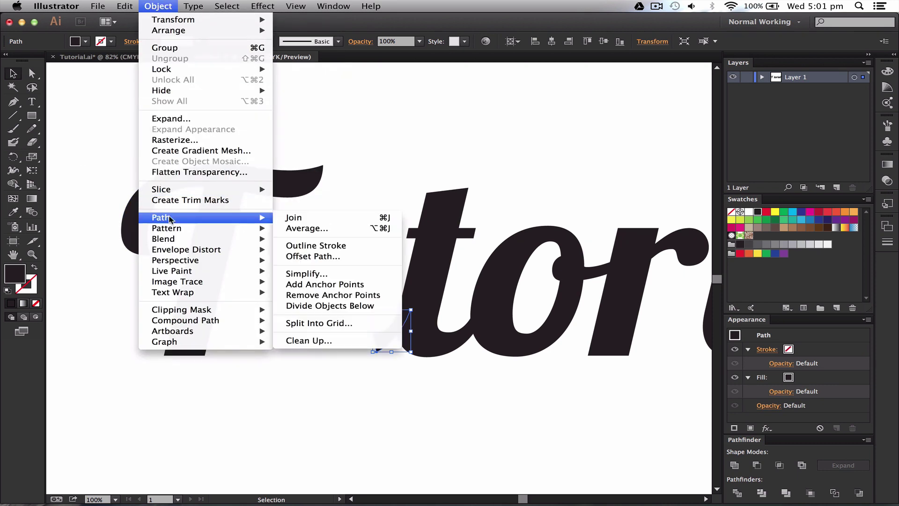
left_click(308, 257)
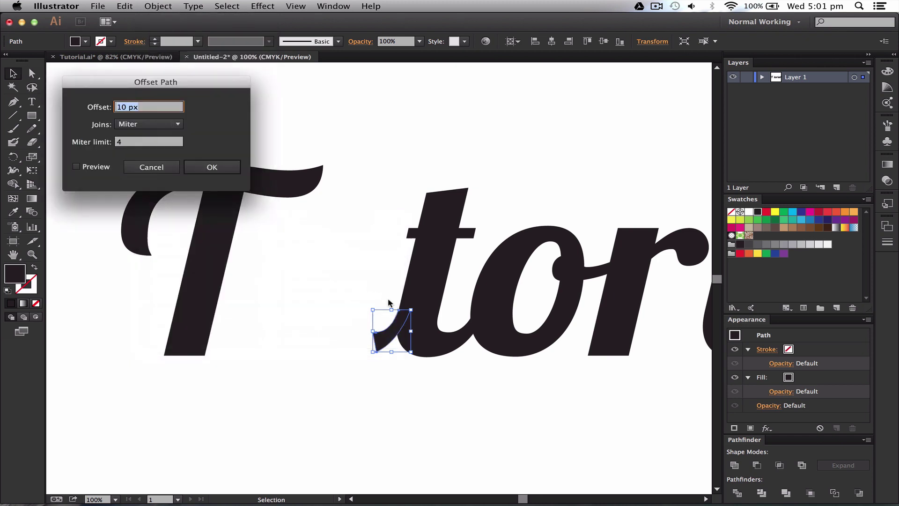
left_click_drag(127, 94, 182, 131)
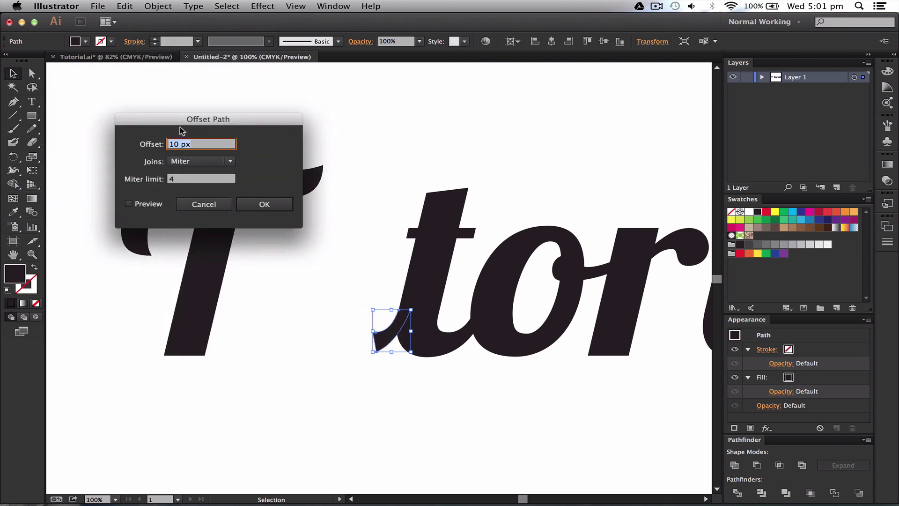
left_click(128, 204)
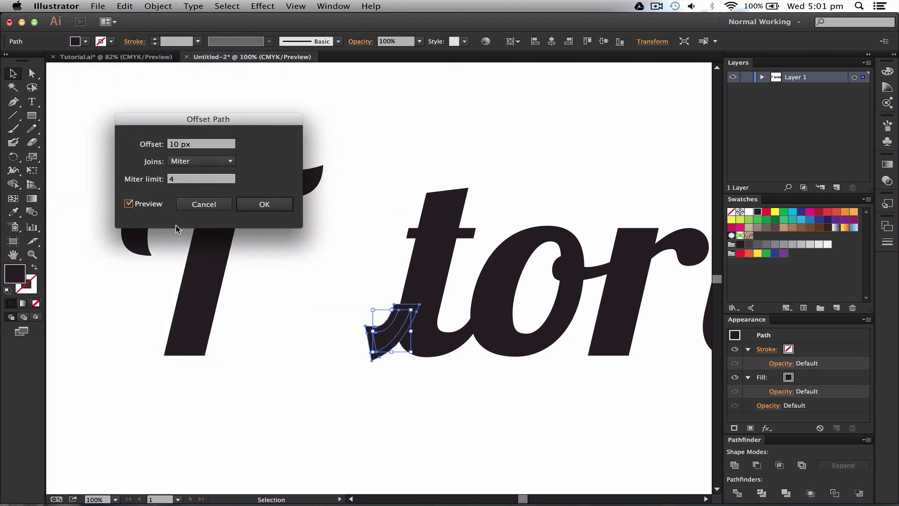
left_click(129, 204)
left_click(129, 203)
Set Round joins and a 13 px offset, apply it, and select the swash with its offset
left_click(216, 161)
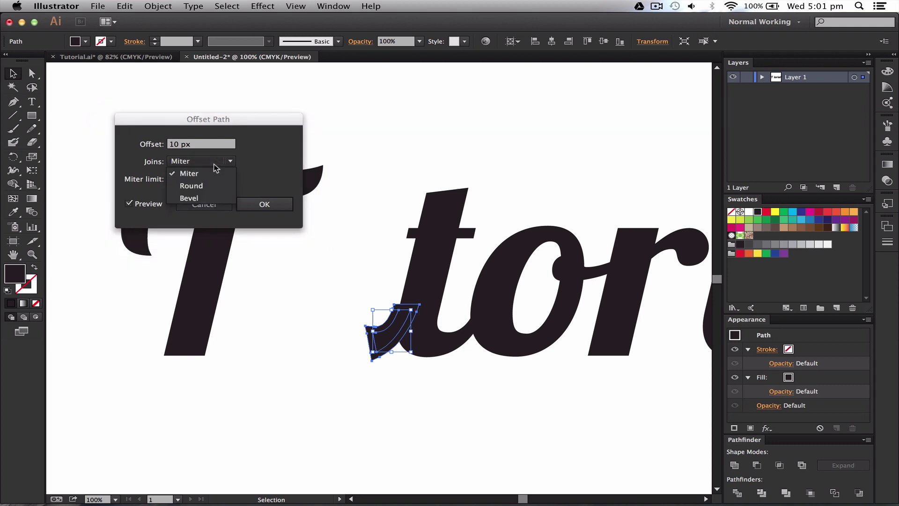
left_click(201, 186)
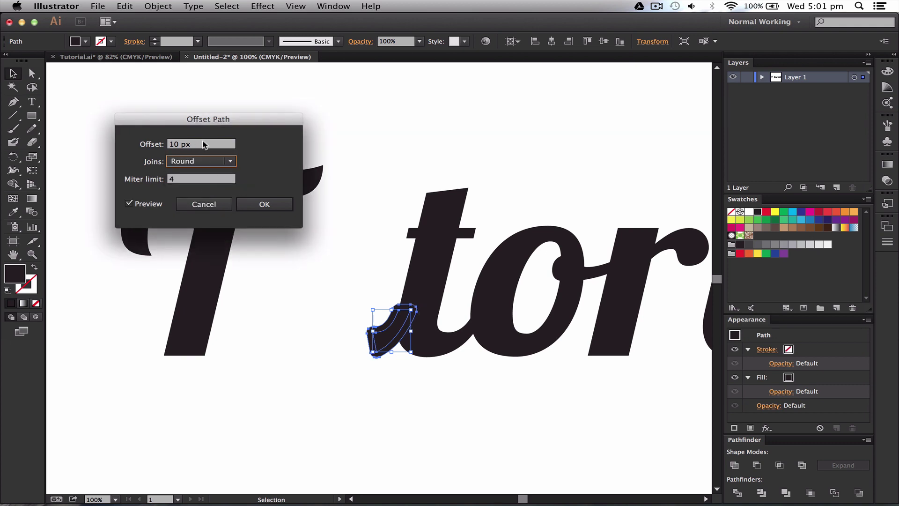
key("shift+Tab")
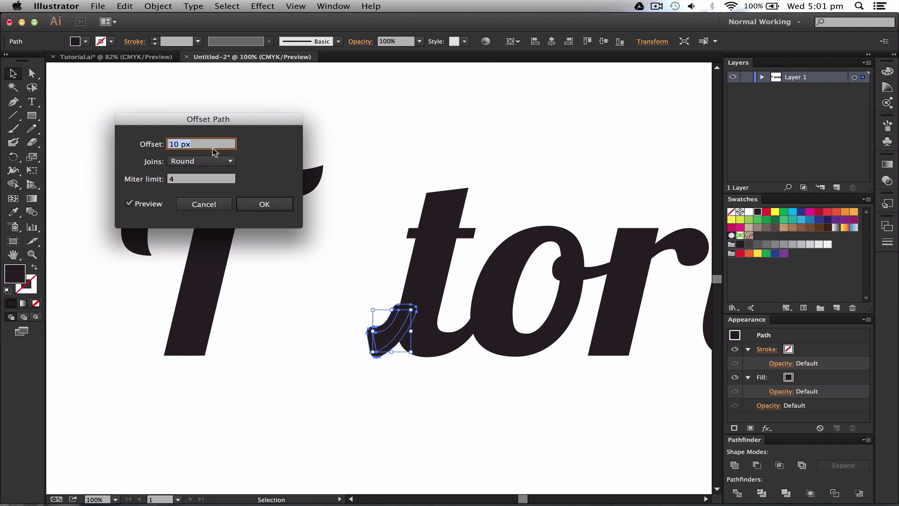
key("Up")
key("Up")
key("Up")
key("Down")
key("Up")
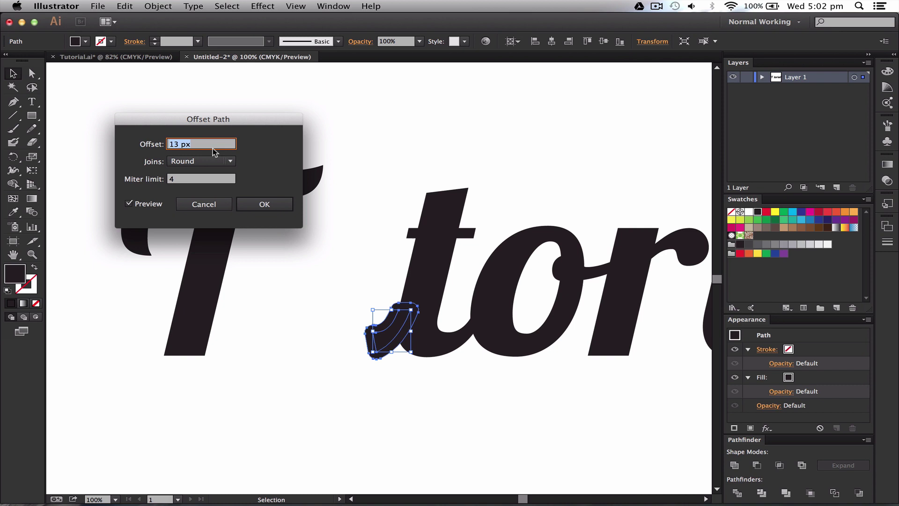
key("Return")
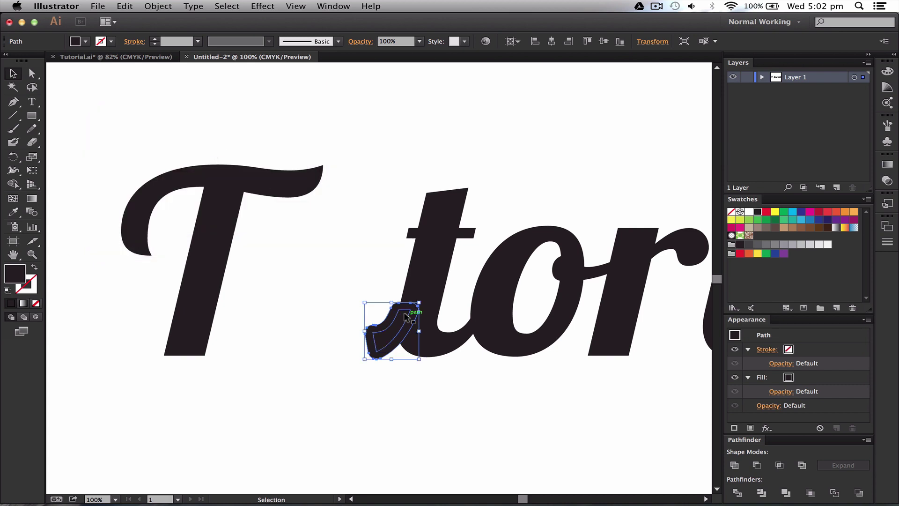
key("super+z")
left_click(384, 348, "shift")
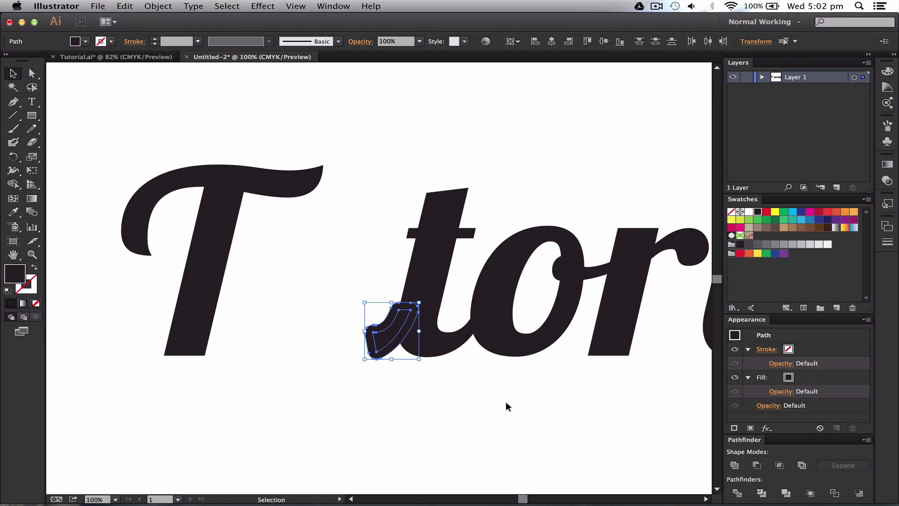
Unite the swash with its offset, subtract it from the t with Minus Front, and show the u again
left_click(734, 466)
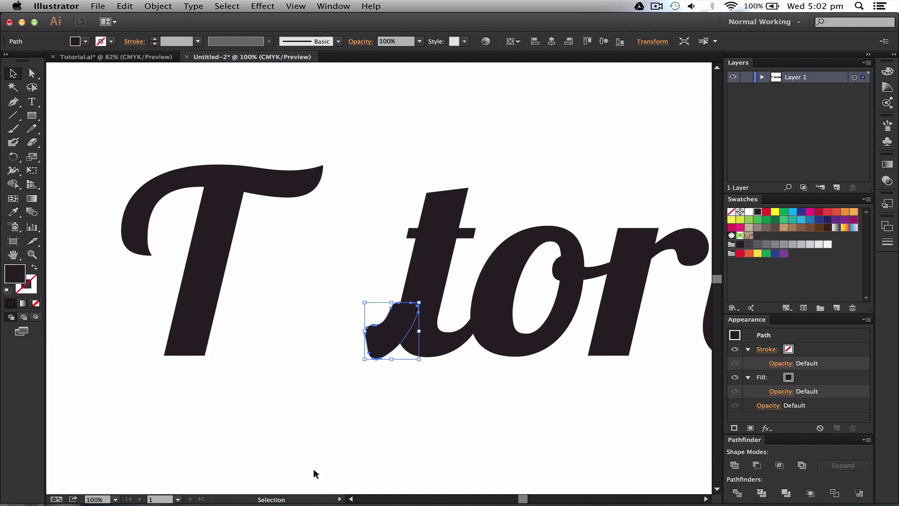
left_click(405, 312, "shift")
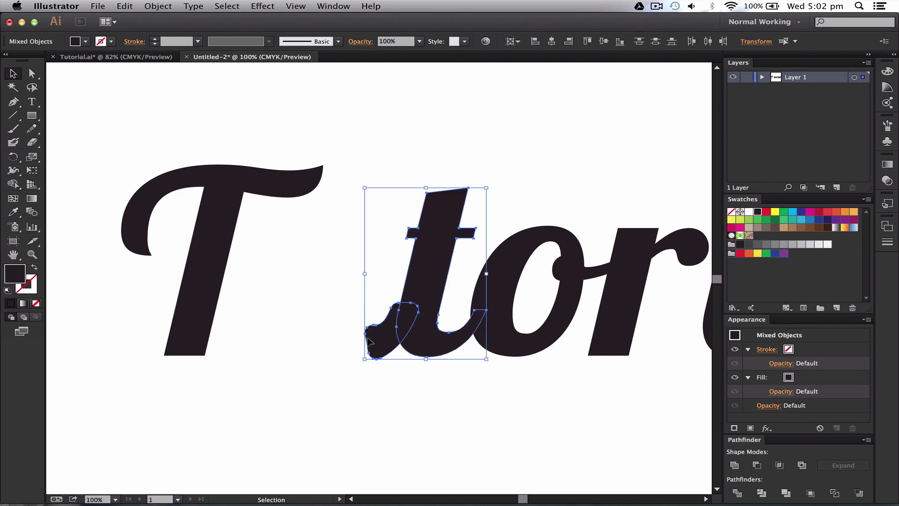
left_click(757, 465)
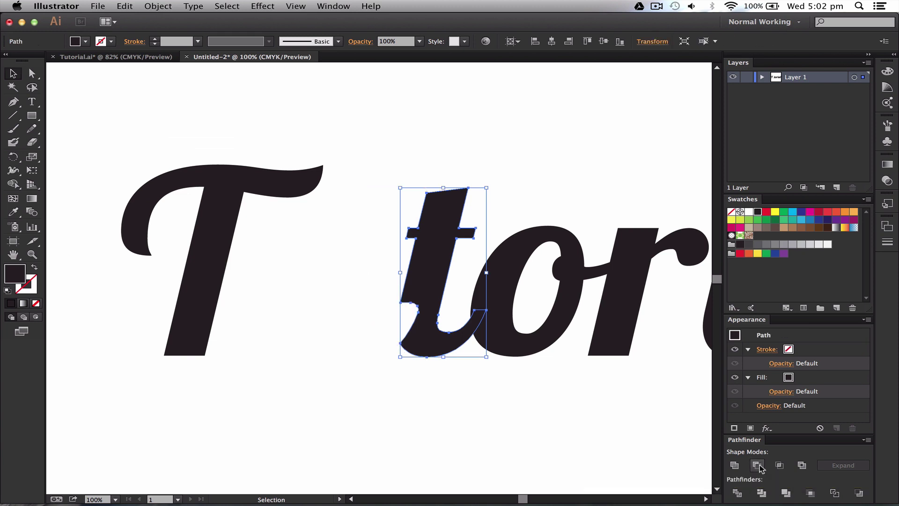
left_click(355, 342)
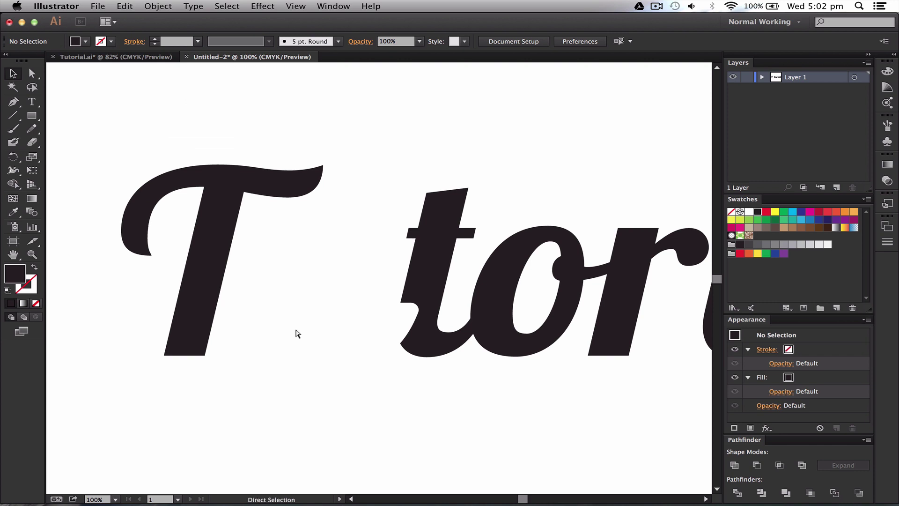
key("super+f")
left_click(414, 433)
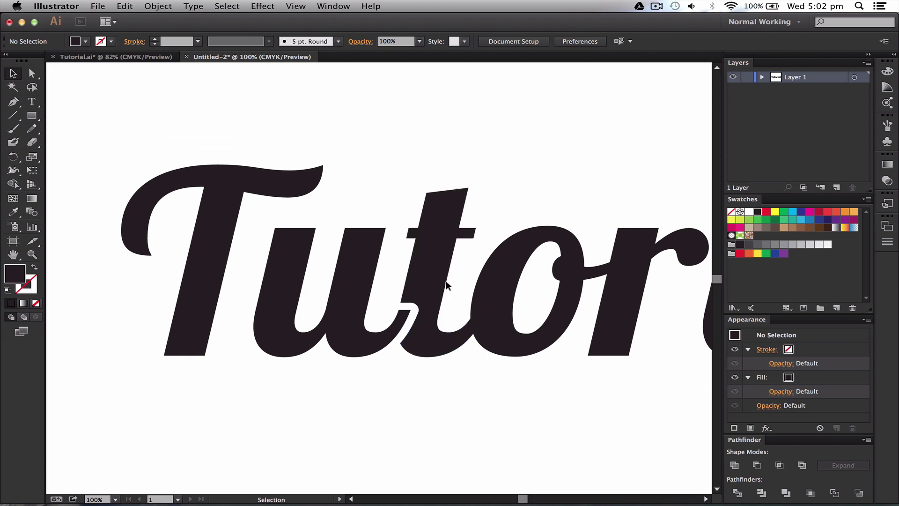
Select the t, erase across it to cut the tail from the stem, and delete the stem
scroll(445, 285, "right", 6)
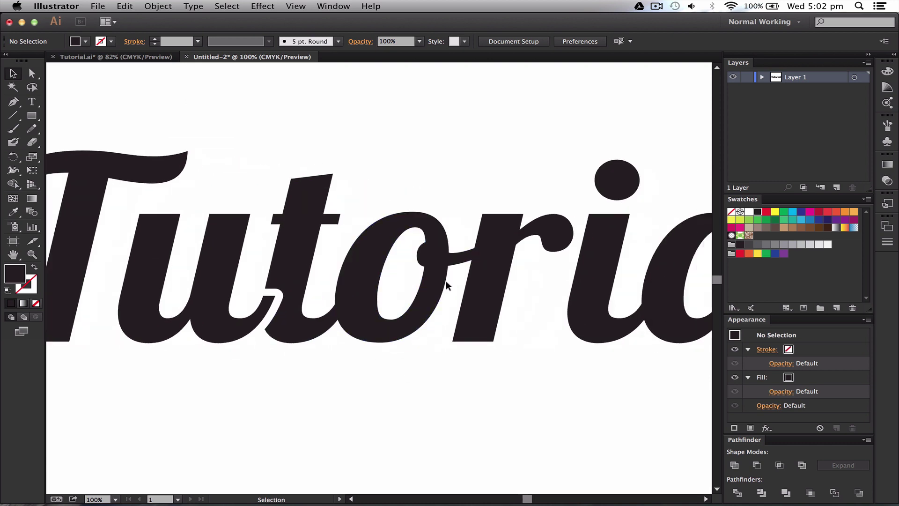
left_click(291, 247)
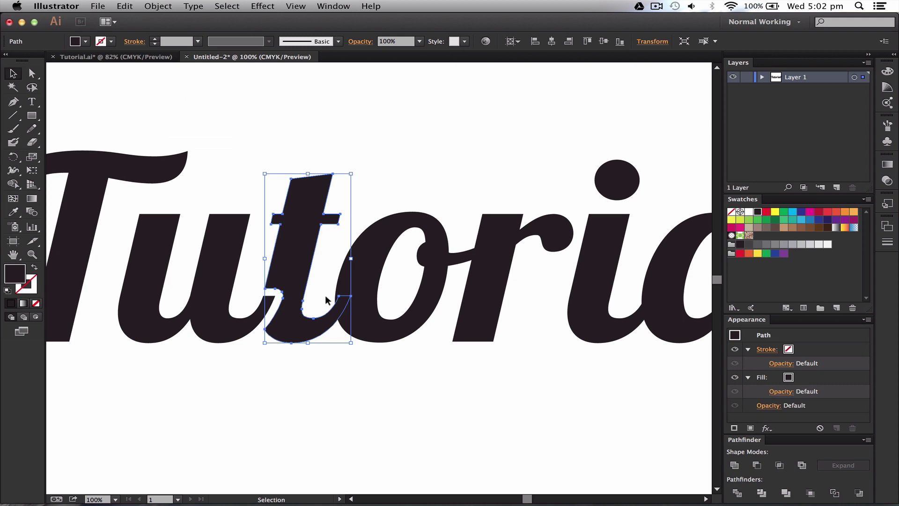
key("shift+e")
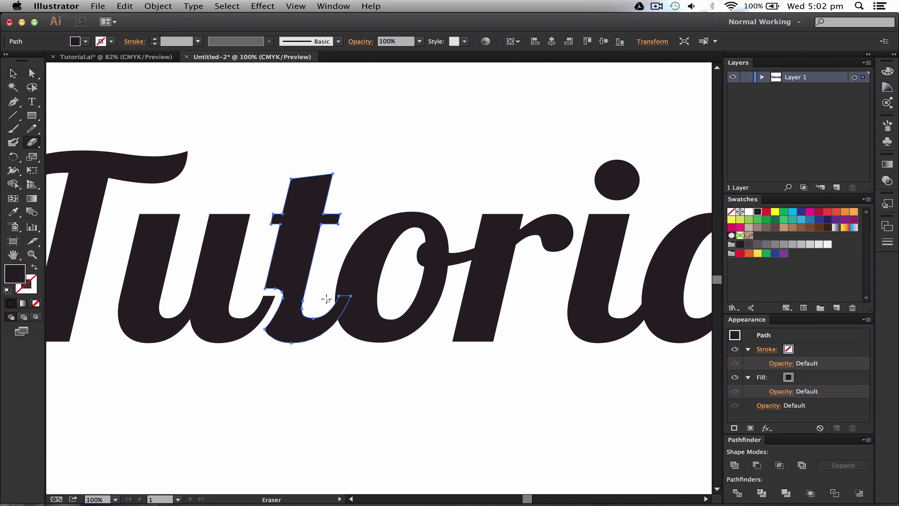
key("v")
key("shift+e")
left_click_drag(317, 303, 269, 352)
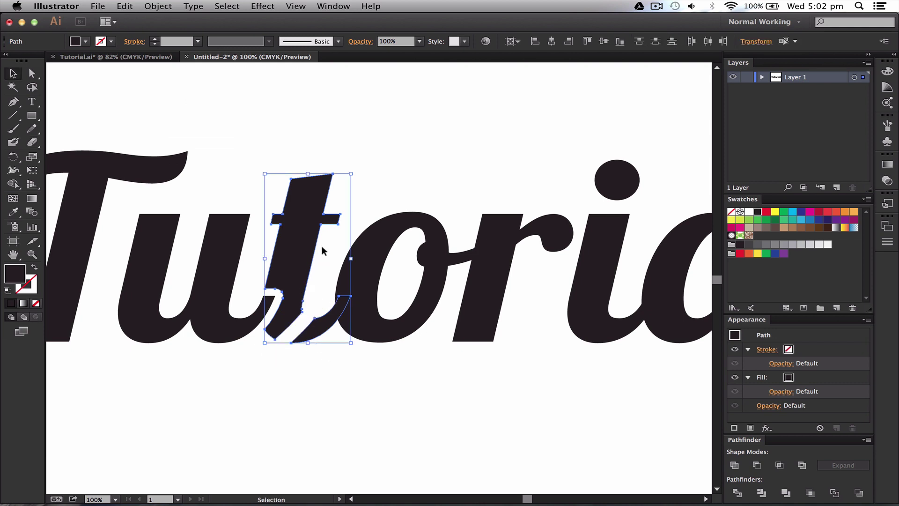
key("v")
key("Delete")
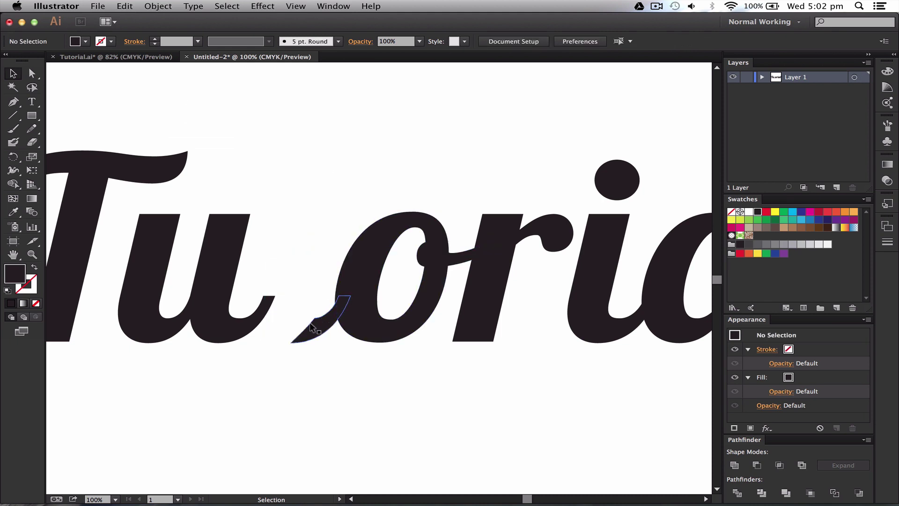
Delete the unwanted tail fragments and stray triangle, leaving one small tail piece selected
key("e")
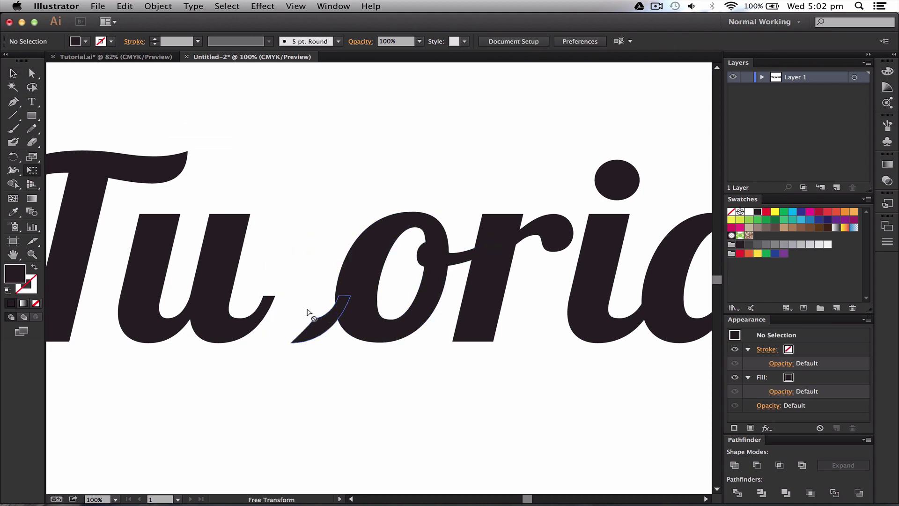
key("a")
left_click(310, 315)
key("Delete")
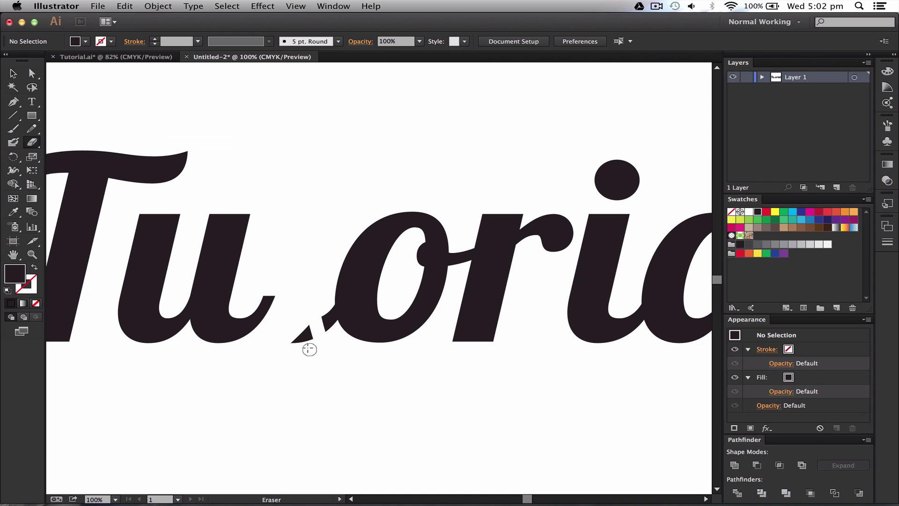
key("v")
left_click(302, 334)
key("Delete")
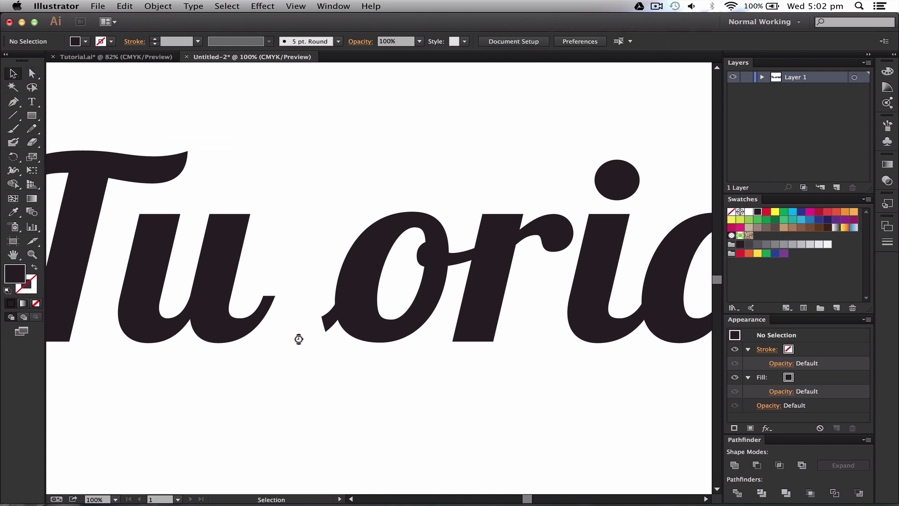
left_click(333, 319)
Offset the tail piece by 13 px, then subtract it from the o with Minus Front
left_click(158, 5)
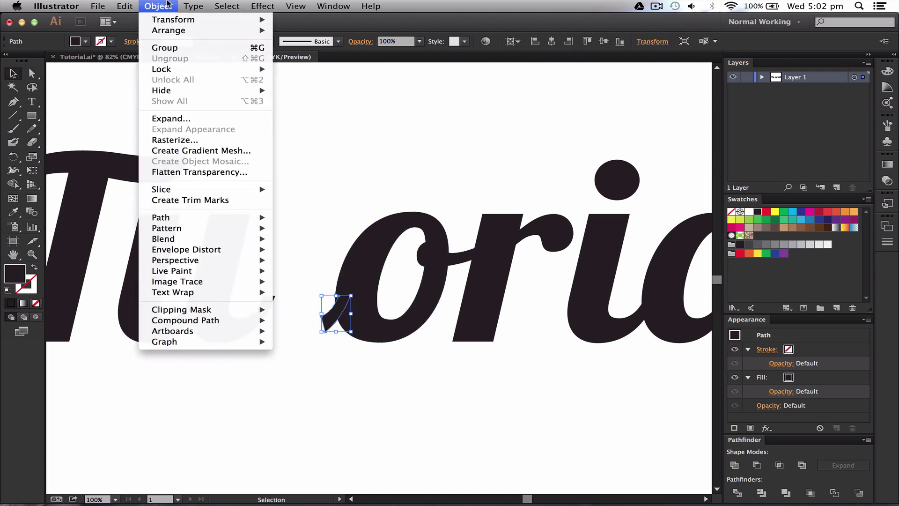
mouse_move(188, 220)
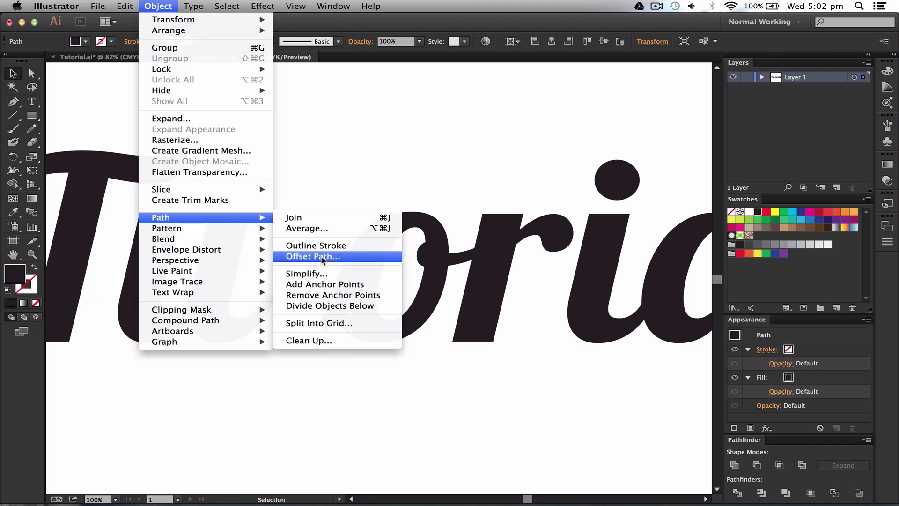
left_click(318, 257)
left_click(128, 203)
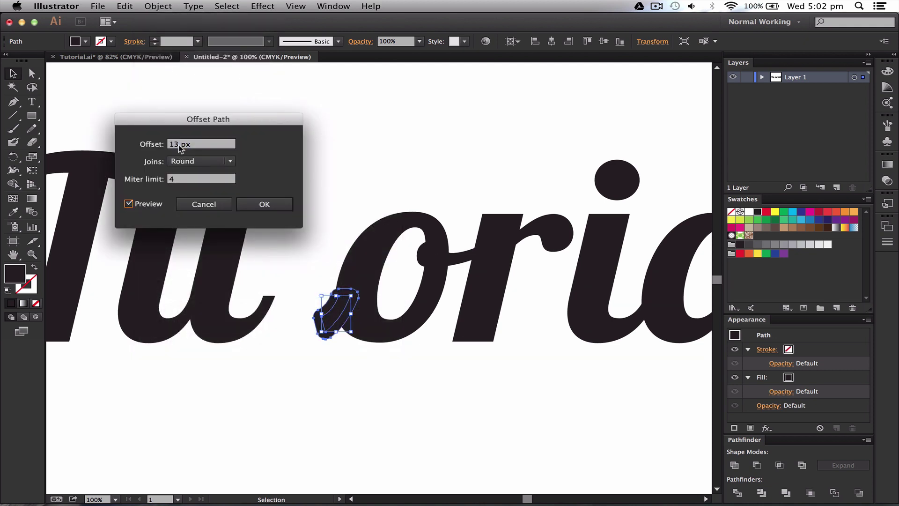
left_click(245, 200)
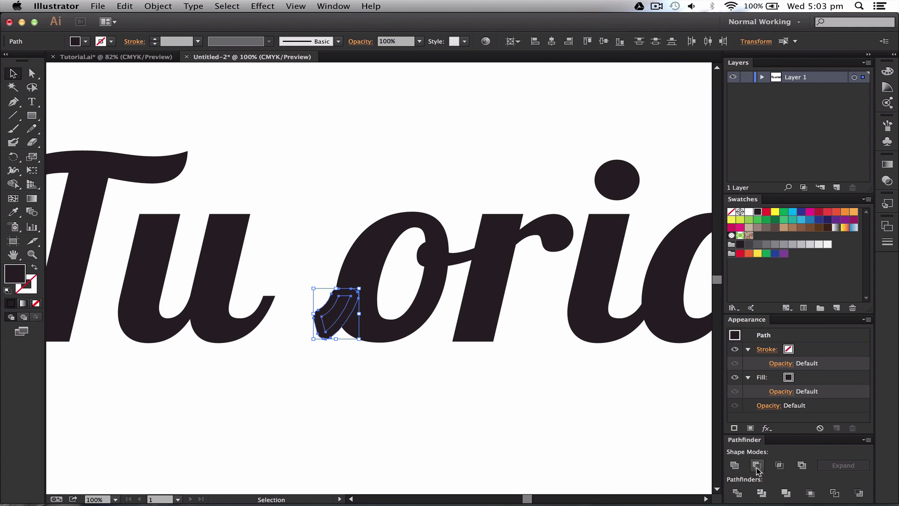
left_click(381, 322, "shift")
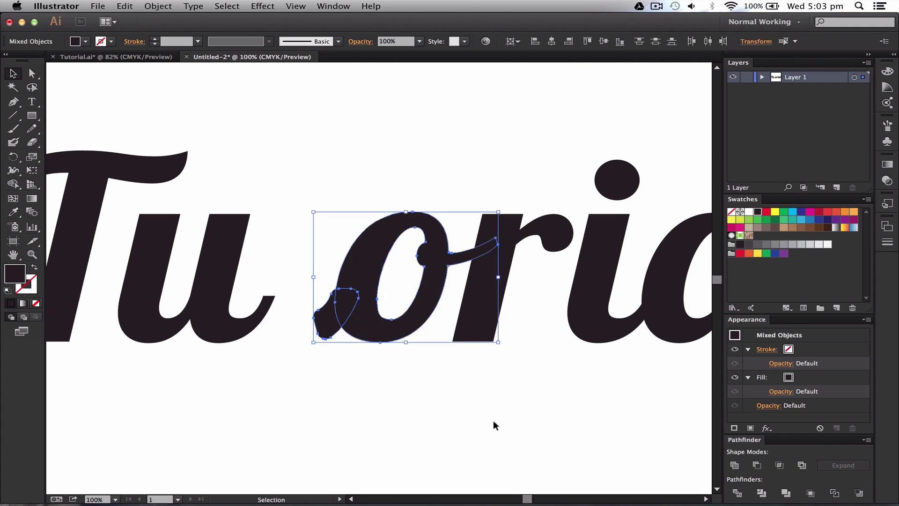
left_click(757, 466)
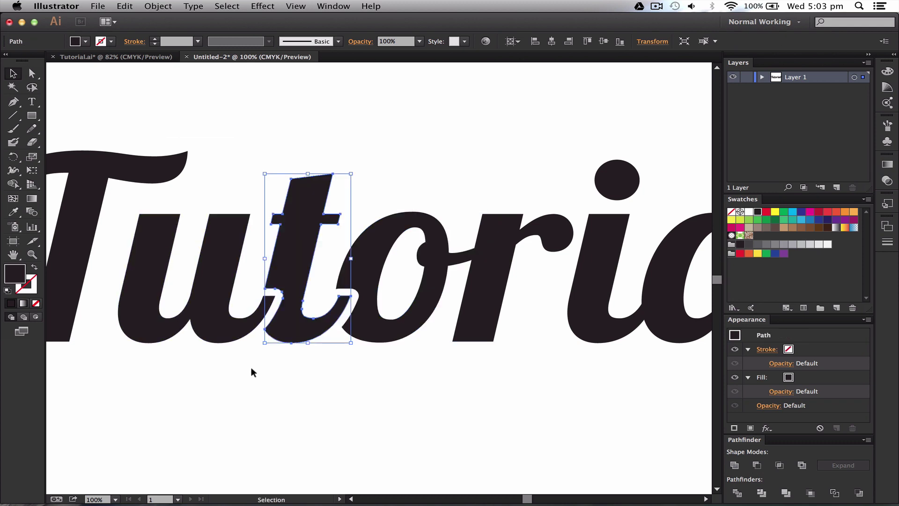
left_click(253, 371)
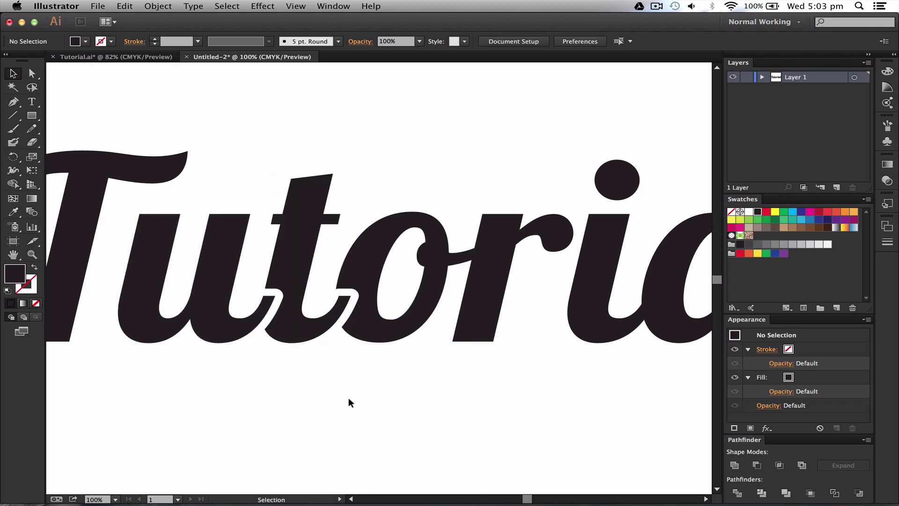